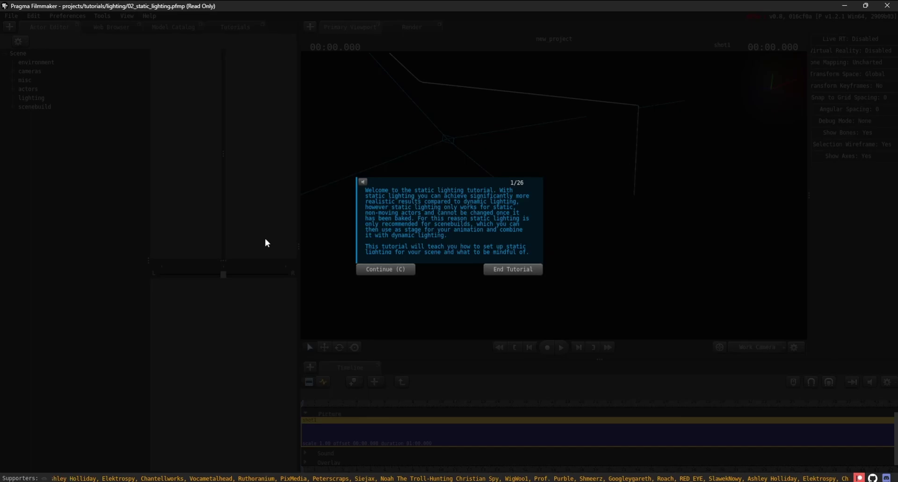
Start the static lighting tutorial and add a new point light to the scene.
click(402, 268)
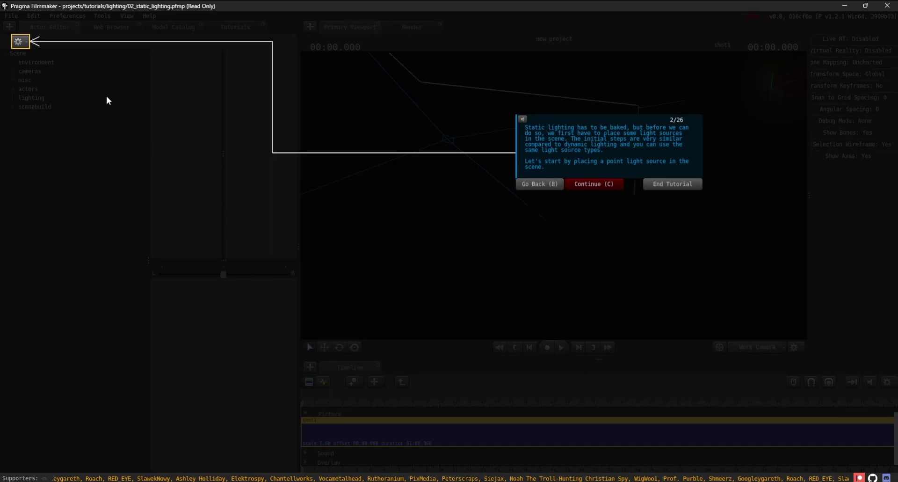
click(19, 42)
scroll(69, 60, down, 3)
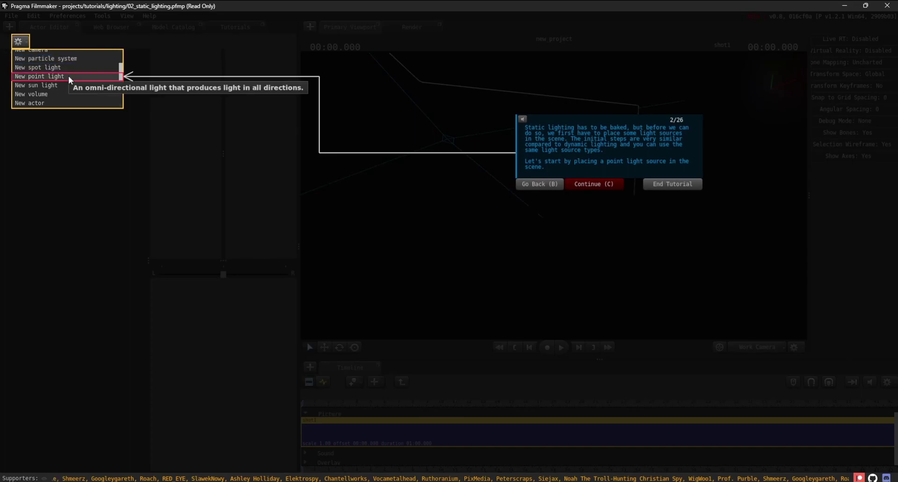
click(68, 76)
click(591, 184)
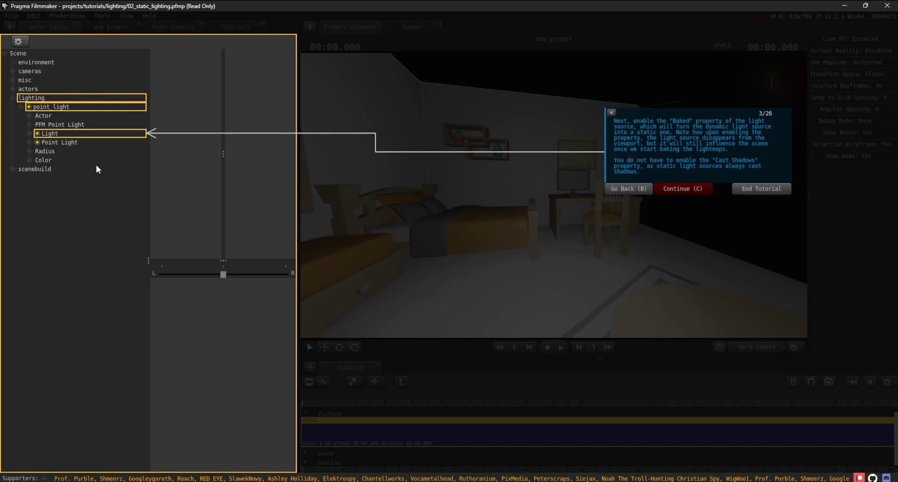
Enable the baked property of the point light's Light component and continue to the following tutorial page.
click(39, 133)
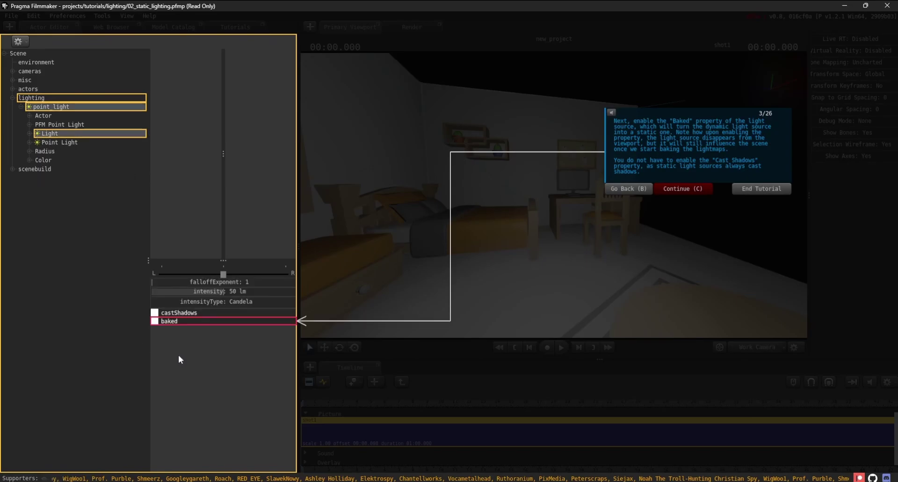
click(154, 321)
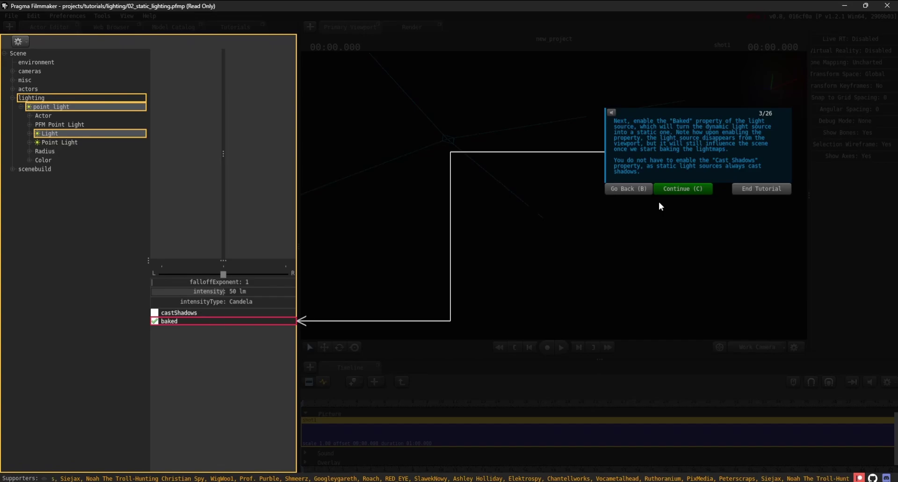
click(679, 189)
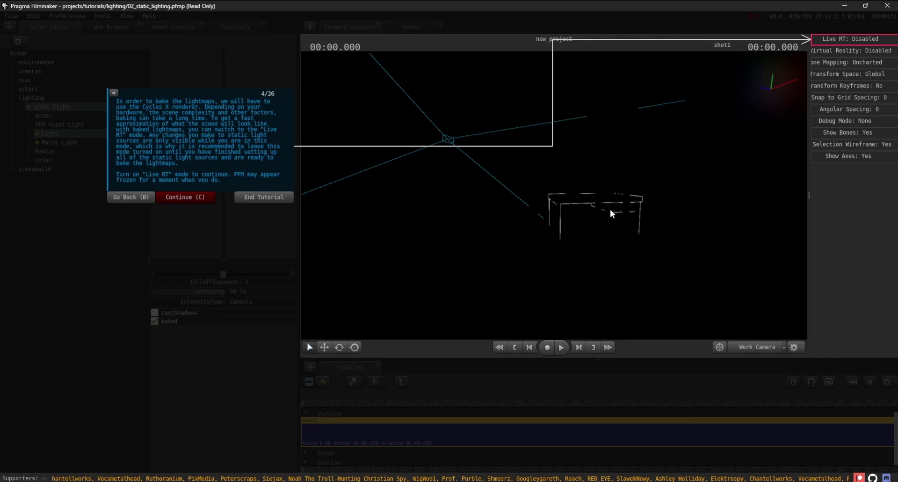
Turn on Live RT mode for the viewport and continue the tutorial to preview the room's lighting.
click(857, 37)
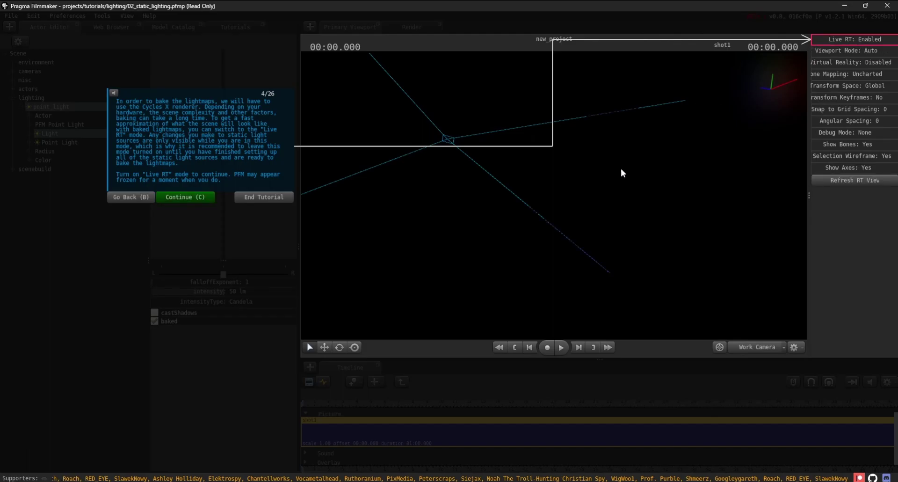
click(193, 198)
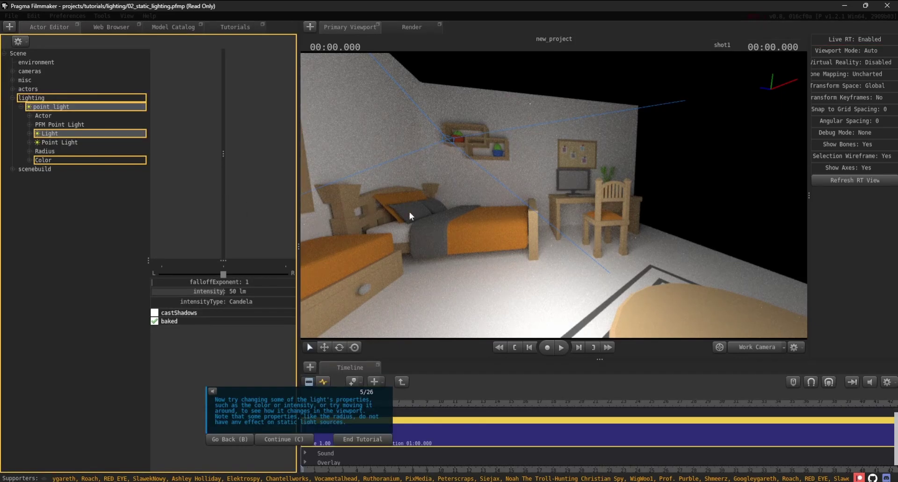
right_drag(551, 204, 420, 181)
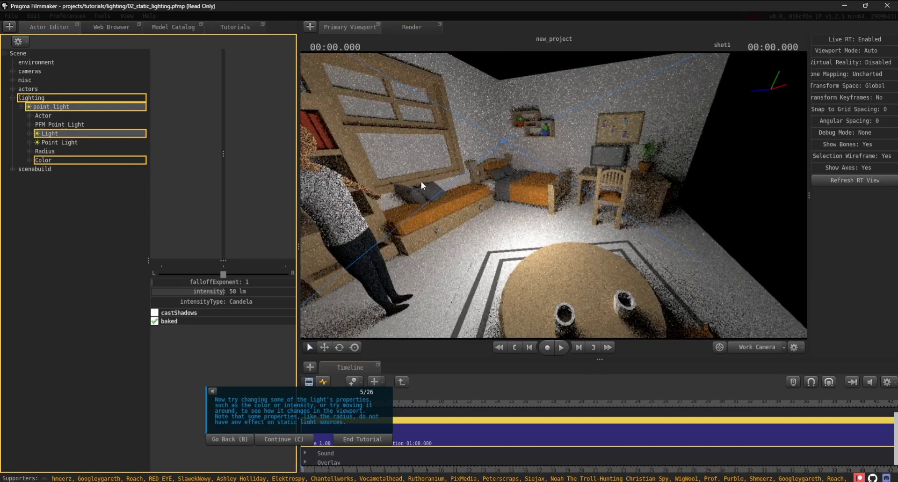
Pick a different color for the point light from its Color component.
click(51, 159)
click(175, 283)
mouse_move(183, 241)
mouse_down()
mouse_move(200, 227)
mouse_move(233, 263)
mouse_move(212, 287)
mouse_move(187, 281)
mouse_move(184, 239)
mouse_up()
click(393, 276)
Move the point light within the room, to the area between the beds, the desk chair and the round table.
right_drag(448, 253, 467, 228)
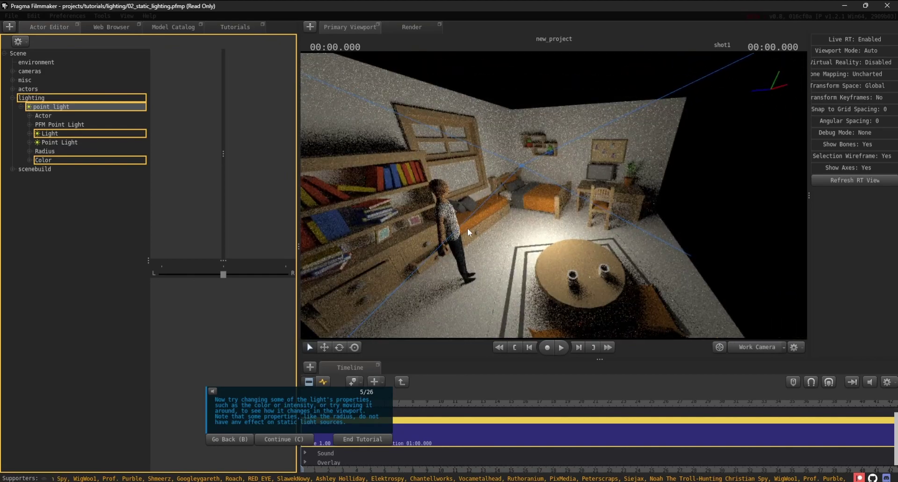
click(324, 347)
mouse_move(549, 212)
mouse_down()
mouse_move(536, 179)
mouse_move(520, 208)
mouse_move(434, 277)
mouse_move(368, 272)
mouse_move(409, 322)
mouse_move(452, 255)
mouse_move(533, 220)
mouse_move(569, 267)
mouse_move(597, 266)
mouse_move(597, 300)
mouse_move(595, 201)
mouse_move(585, 191)
mouse_move(543, 208)
mouse_up()
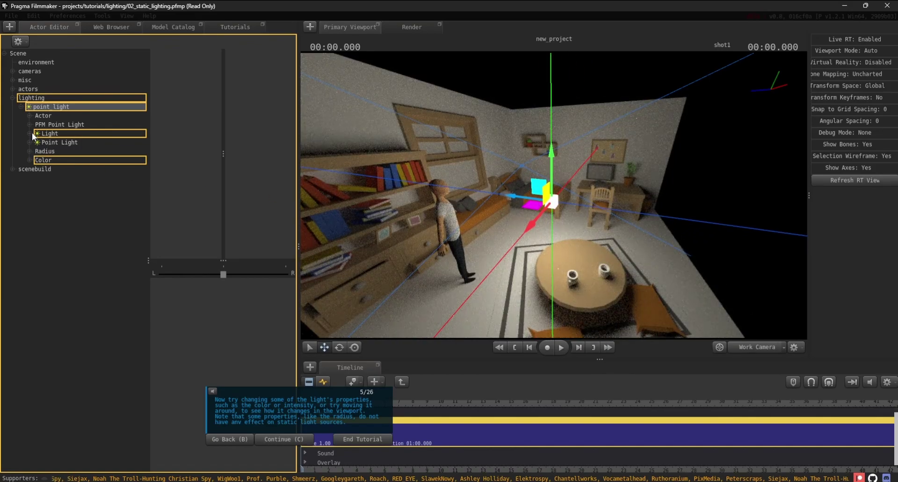
Set the point light's intensity to 66 lm and continue to the tutorial page about skies.
click(46, 132)
right_drag(383, 219, 450, 248)
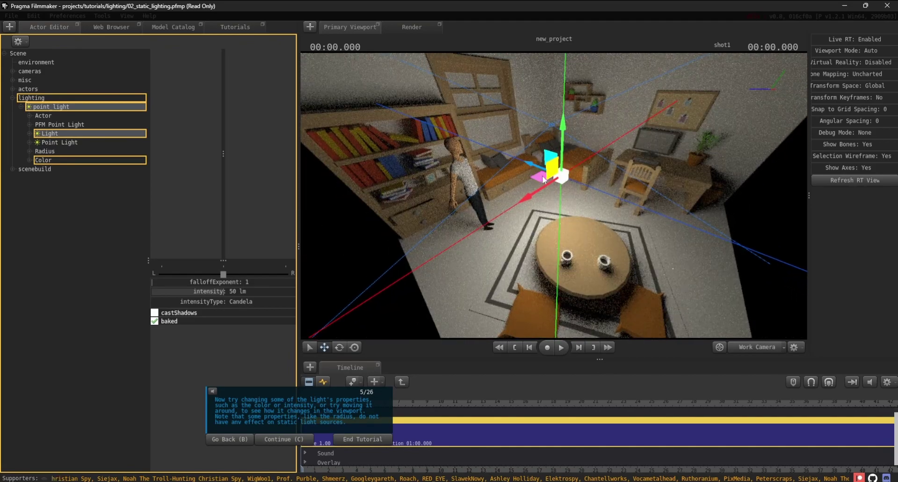
mouse_move(220, 291)
mouse_down()
mouse_move(167, 290)
mouse_move(246, 289)
mouse_move(220, 293)
mouse_up()
right_drag(450, 246, 450, 248)
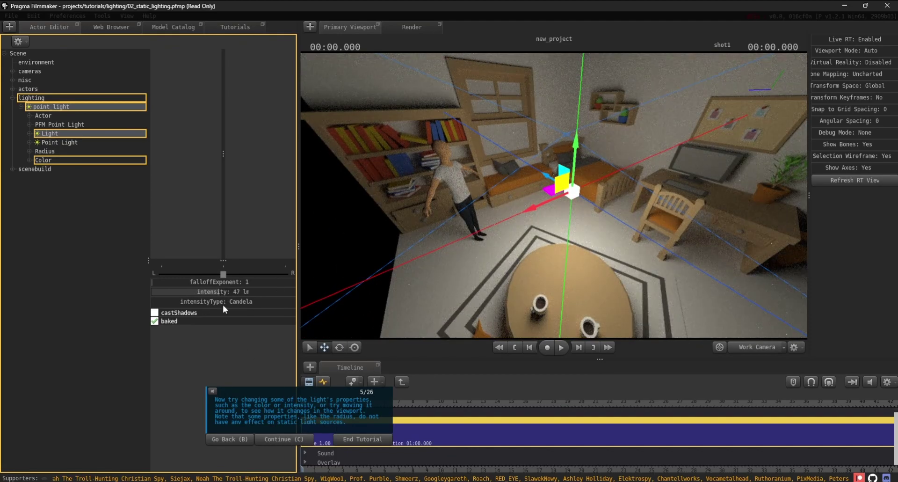
drag(228, 291, 248, 298)
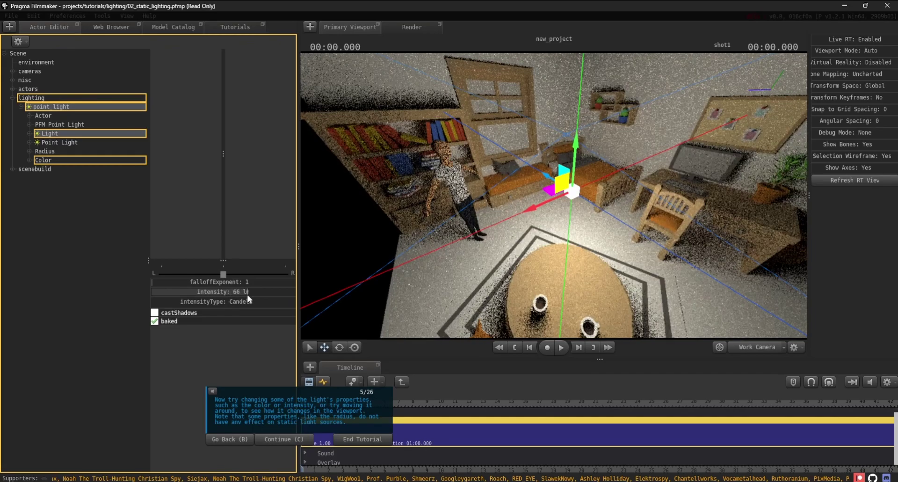
click(293, 439)
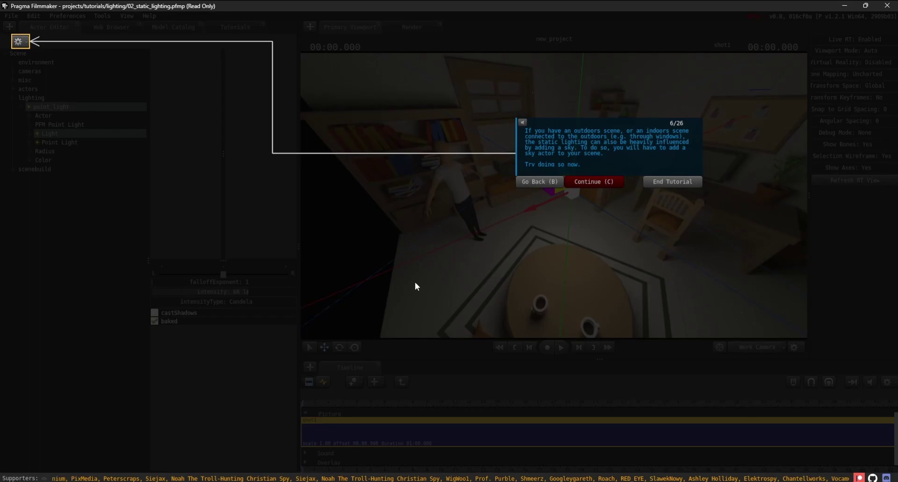
Add a sky actor to the scene and continue the tutorial.
click(27, 43)
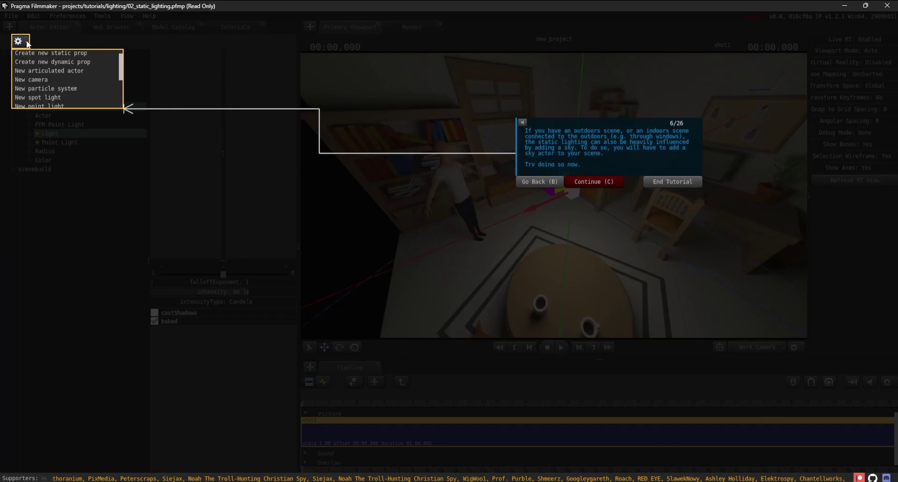
drag(122, 69, 122, 79)
scroll(112, 82, down, 3)
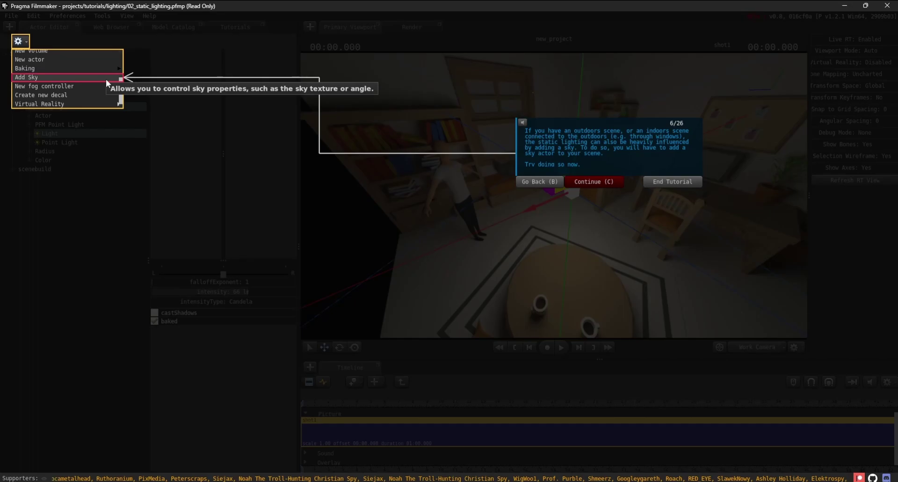
click(105, 77)
click(591, 182)
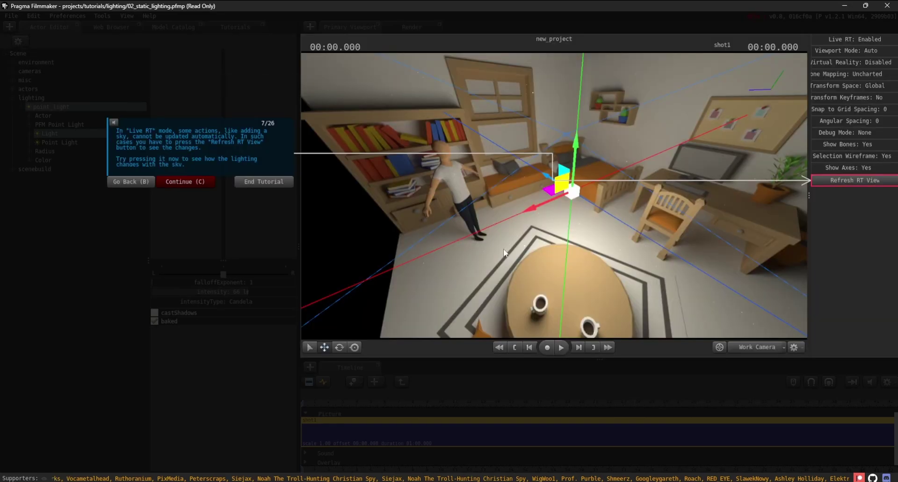
Refresh the RT view to apply the sky's lighting and continue the tutorial.
right_drag(512, 253, 450, 247)
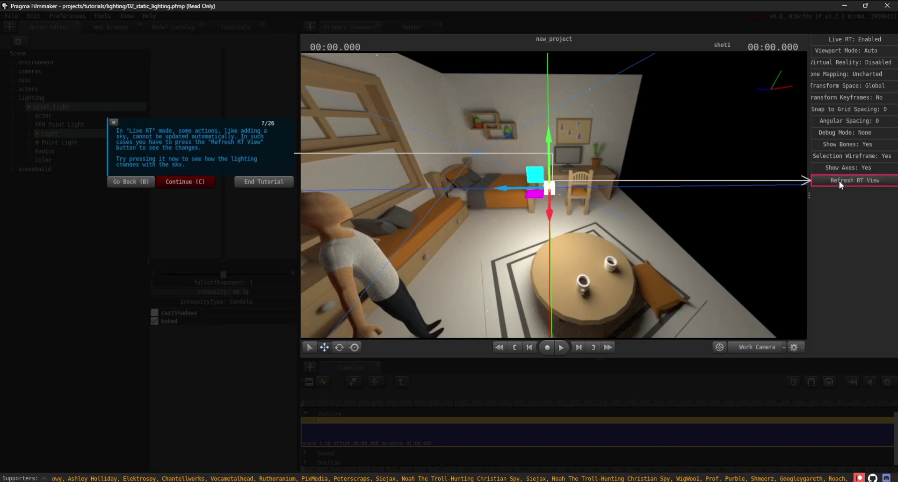
click(839, 181)
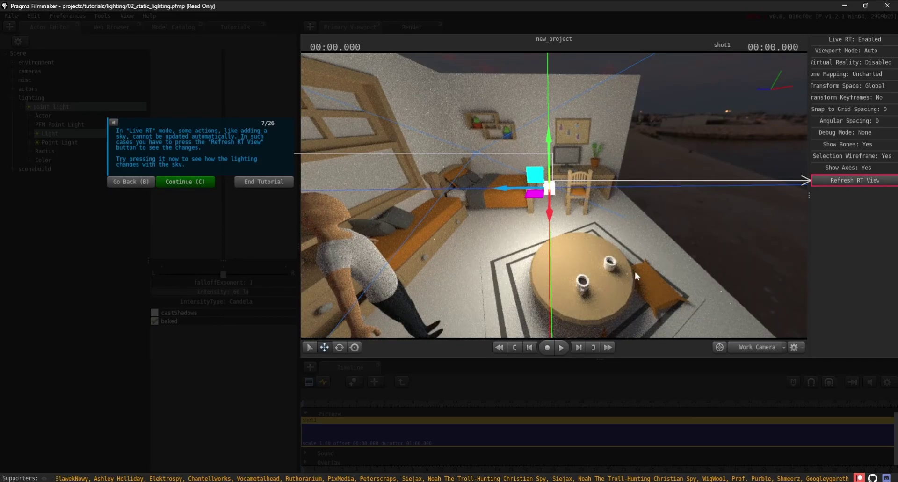
click(191, 181)
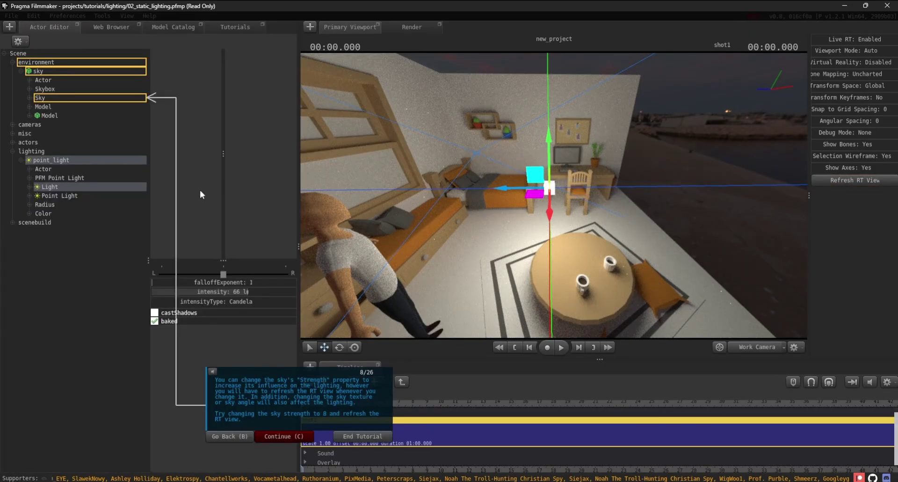
Set the strength of the Sky component to 8 and refresh the RT view.
click(52, 97)
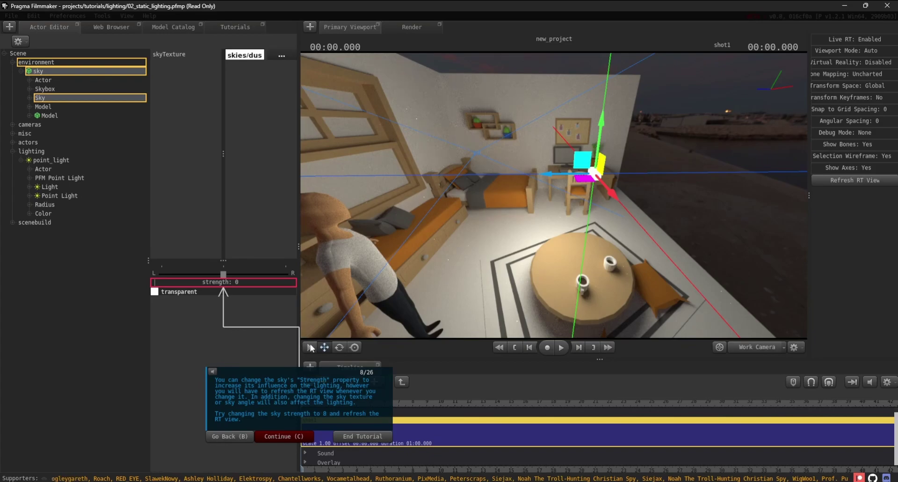
key(q)
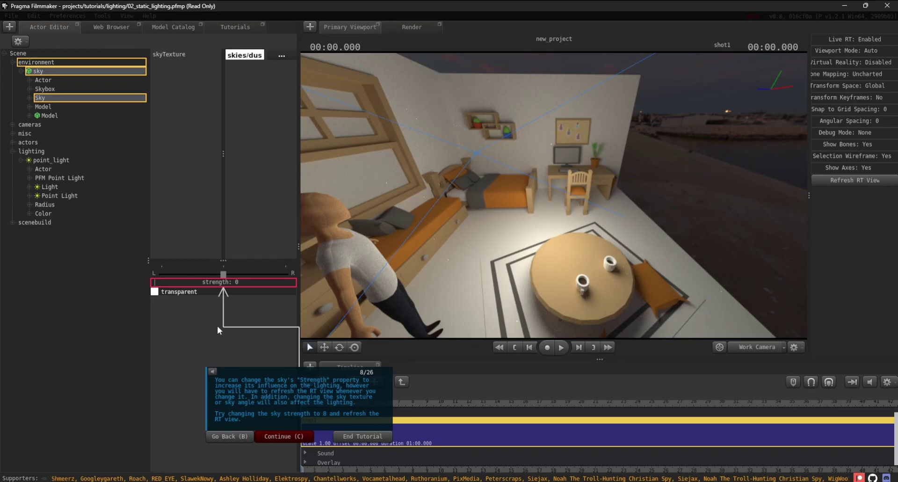
drag(223, 151, 203, 152)
drag(187, 283, 185, 283)
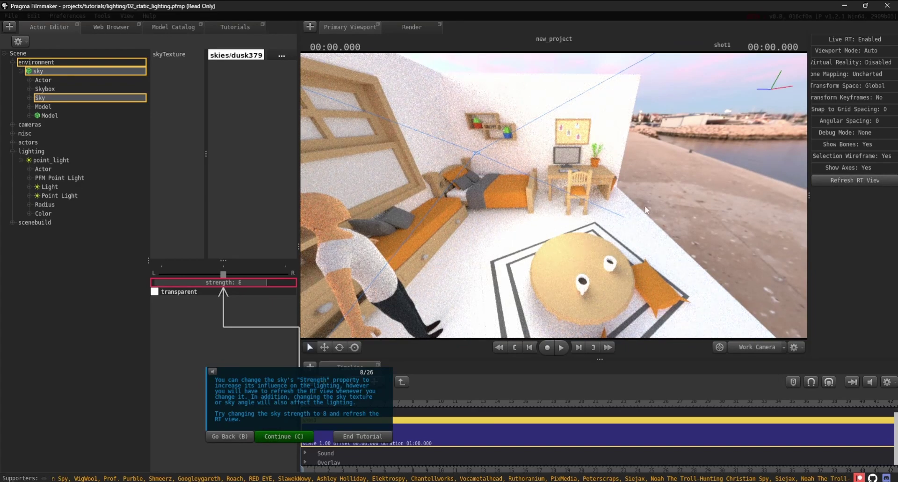
Lower the point light's intensity to 25 lm, reselect the Sky component and continue the tutorial.
right_drag(449, 249, 450, 247)
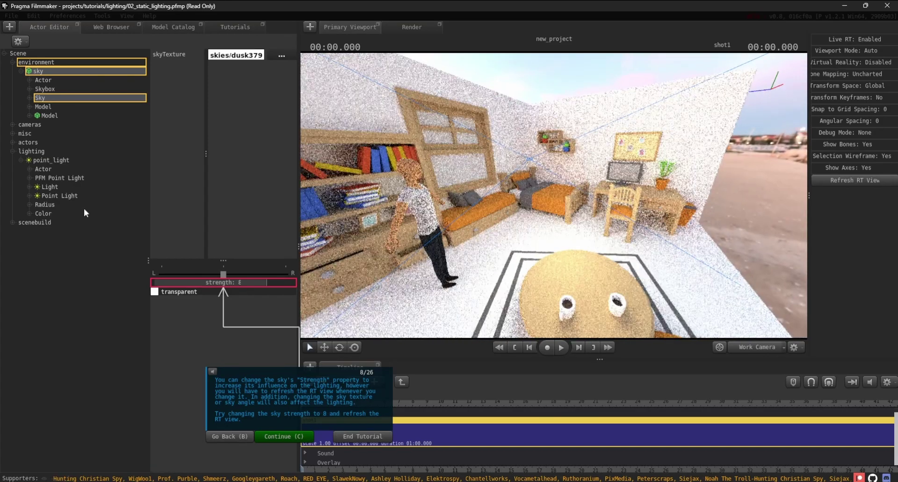
click(75, 187)
drag(201, 291, 187, 291)
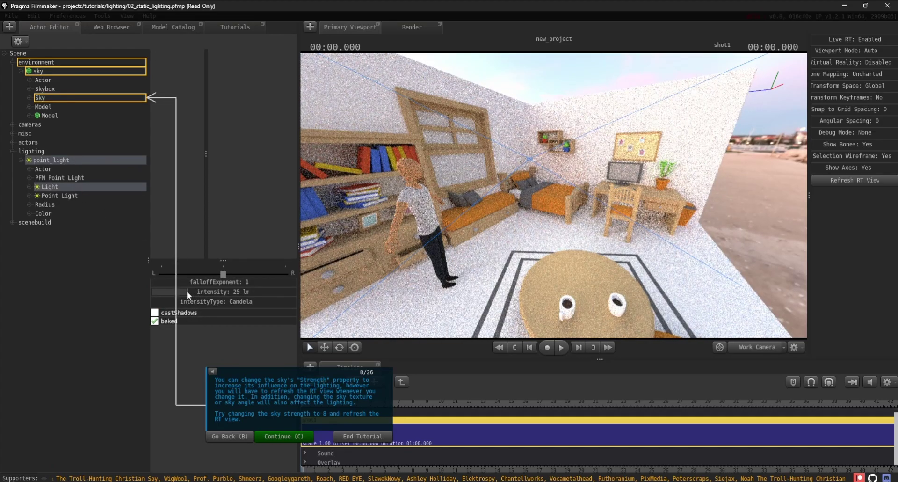
click(56, 97)
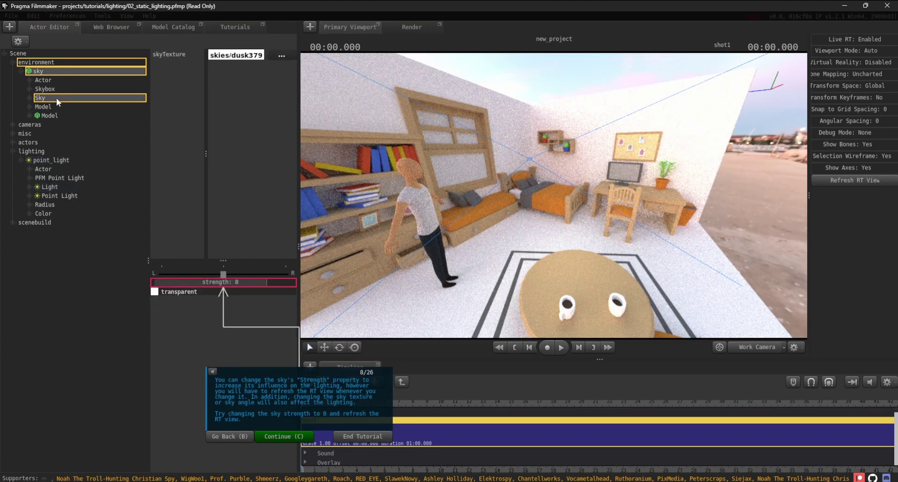
click(294, 435)
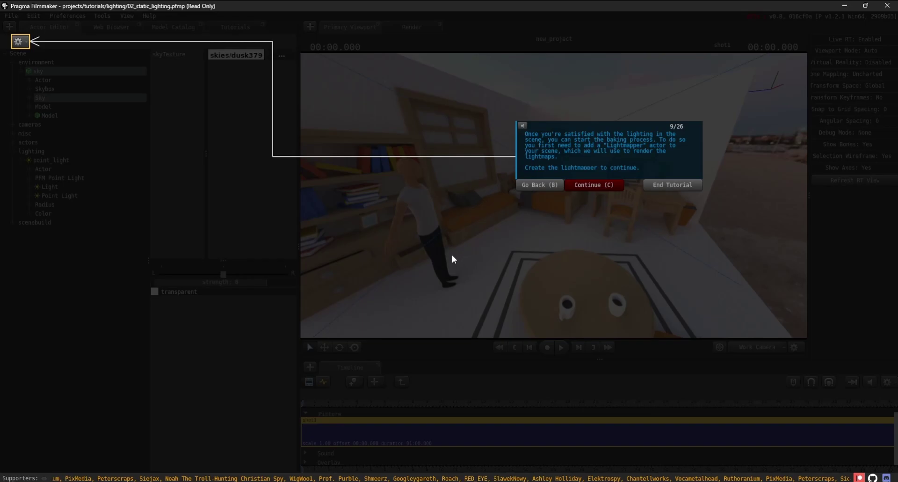
Add a lightmapper actor to the scene, select its Baked Lighting component and continue the tutorial.
click(21, 41)
scroll(66, 71, down, 3)
mouse_move(83, 78)
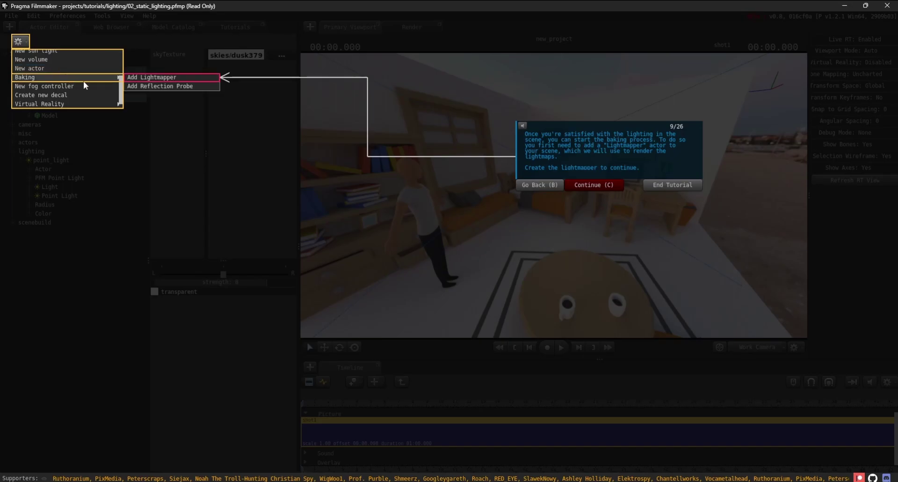
click(136, 76)
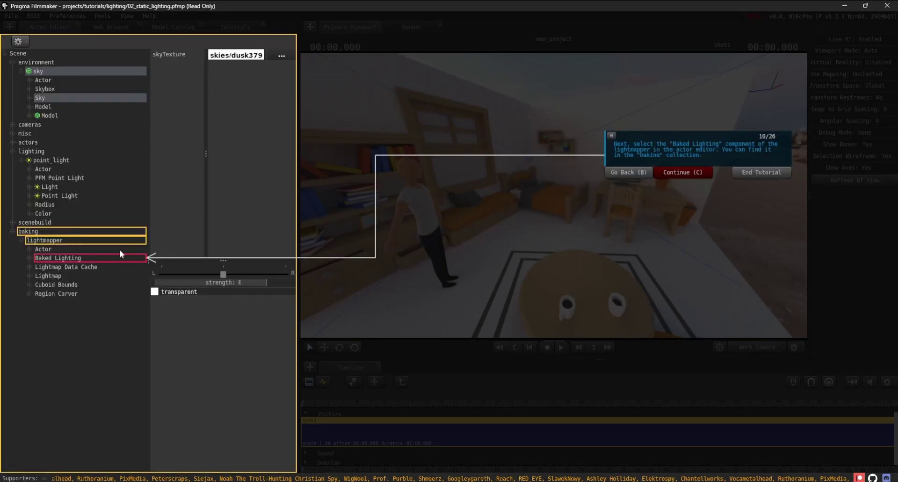
click(85, 259)
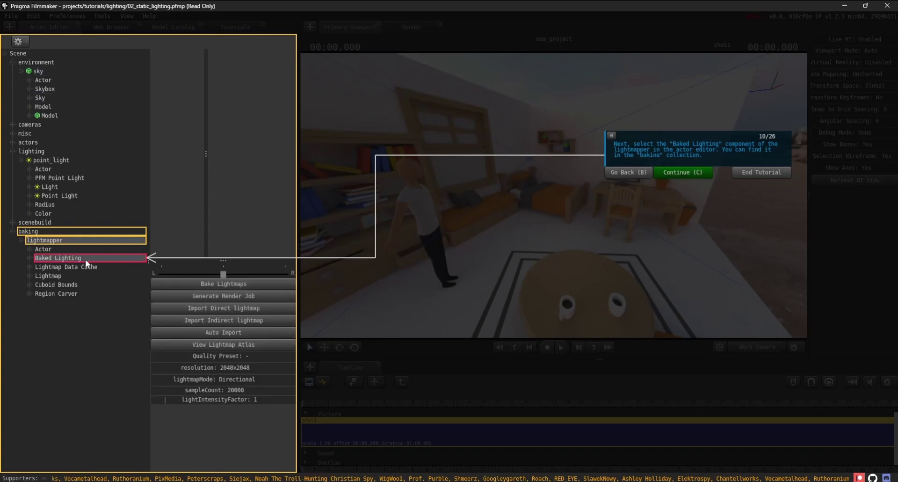
click(678, 174)
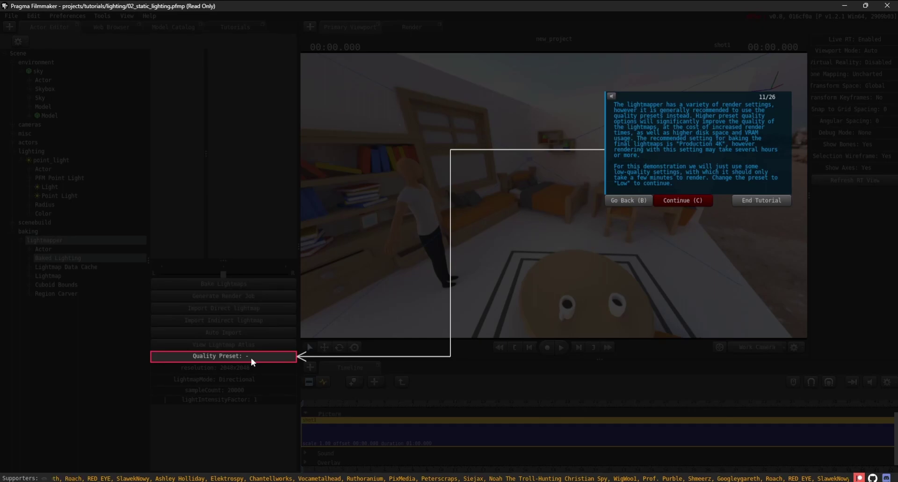
Set the lightmapper's quality preset to Low, continue the tutorial and bake the lightmaps.
scroll(251, 361, down, 1)
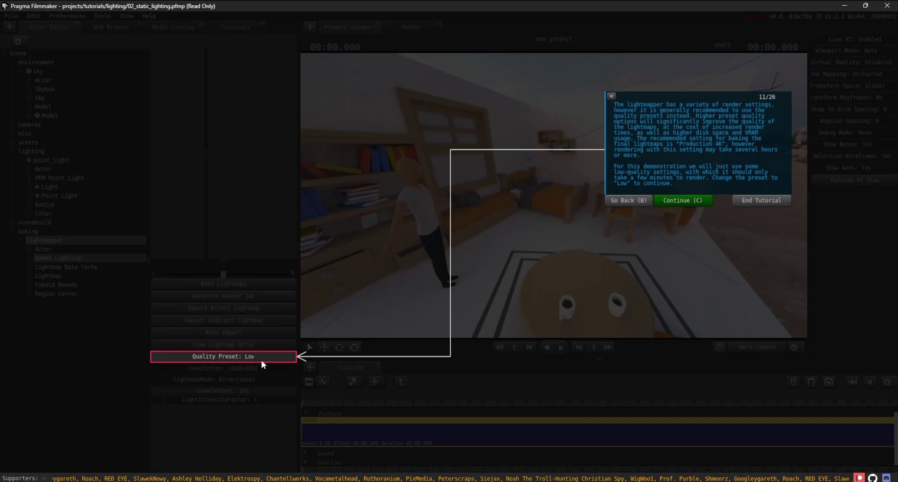
scroll(261, 364, down, 3)
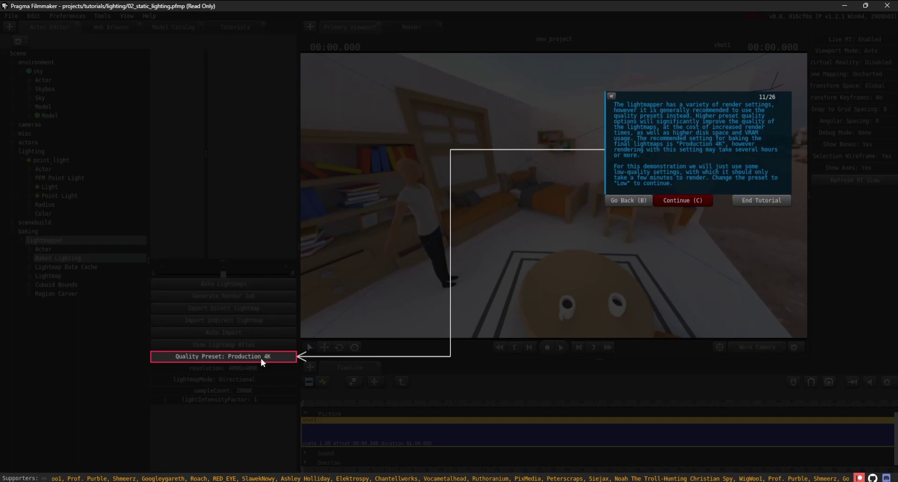
scroll(261, 362, up, 5)
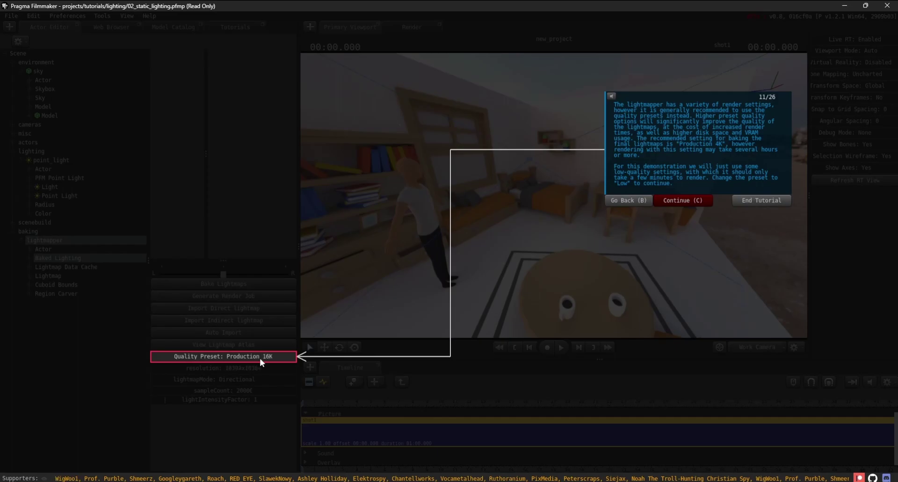
key(c)
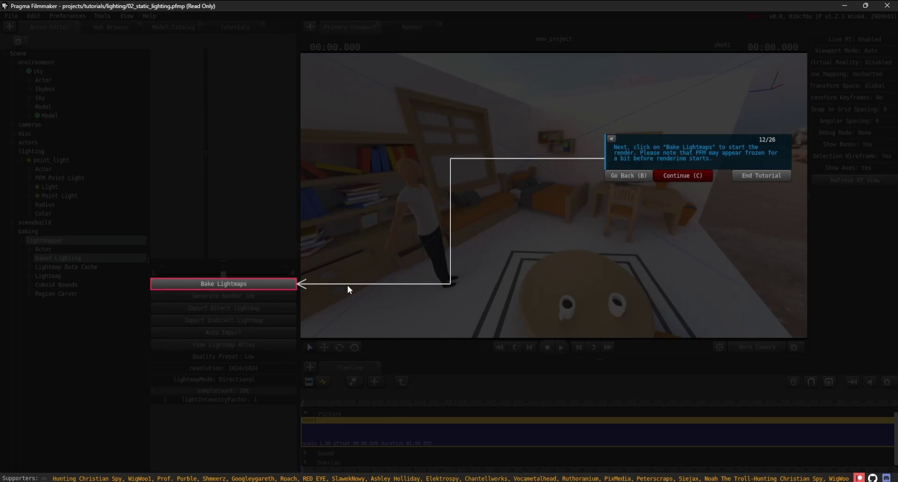
click(246, 286)
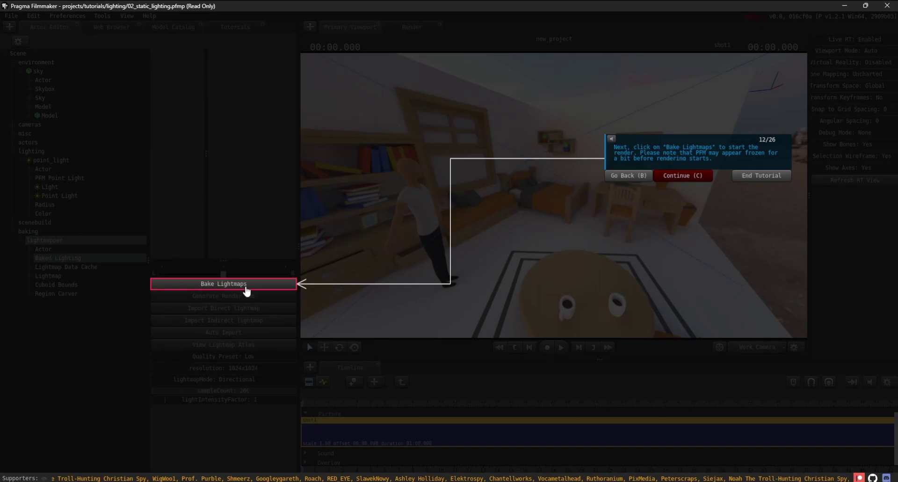
click(246, 285)
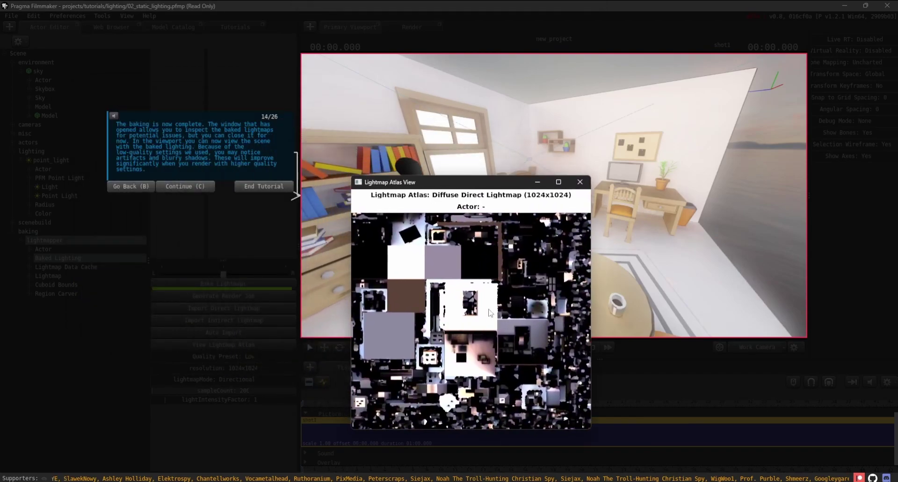
Inspect the lightmap atlas regions of actors such as floor, bed_frame, bookshelf and table, and close the atlas view.
click(491, 313)
click(480, 276)
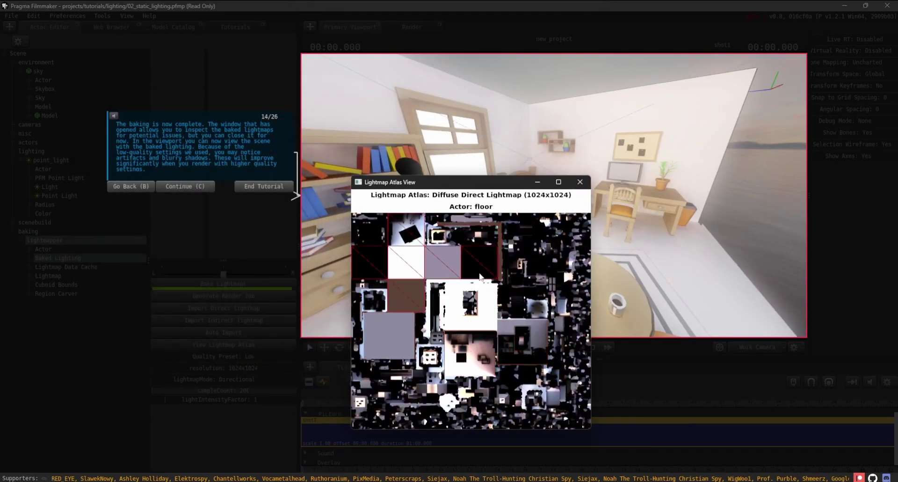
click(563, 206)
click(563, 225)
click(435, 206)
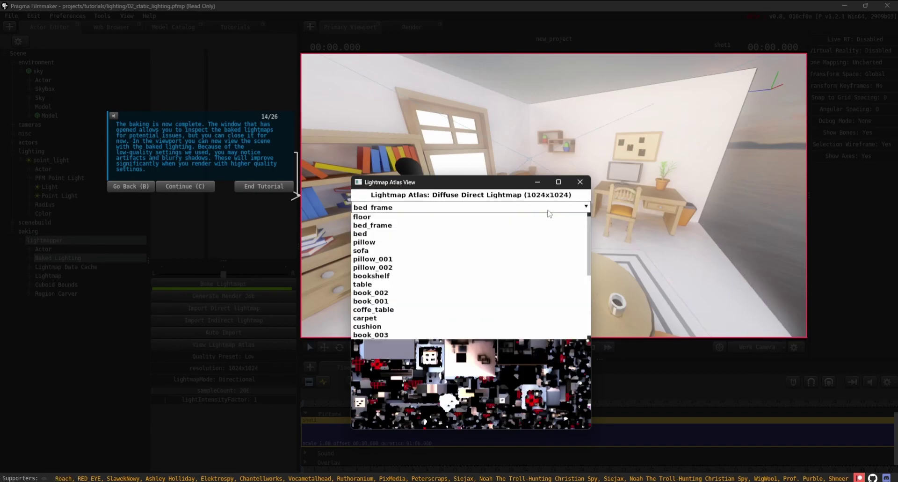
click(428, 275)
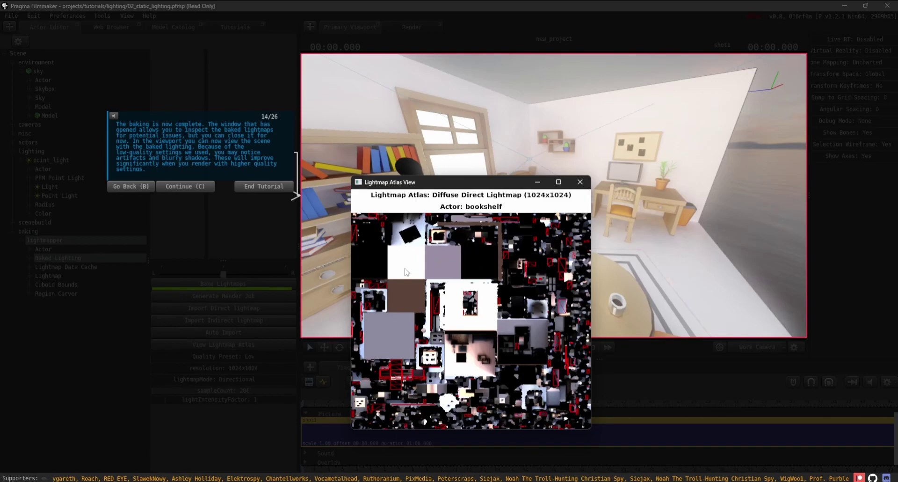
click(385, 338)
click(388, 391)
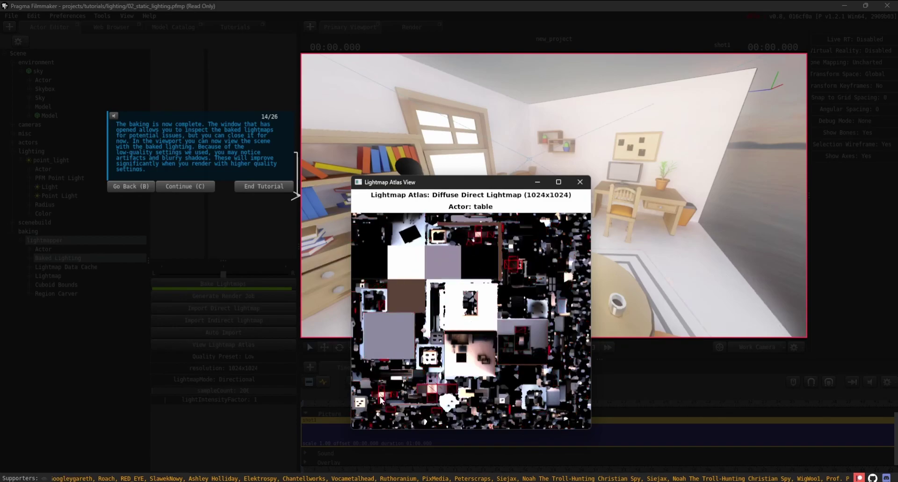
click(579, 182)
Look over the room with its baked lighting and continue the tutorial to the lightmap render job instructions.
right_drag(562, 204, 450, 251)
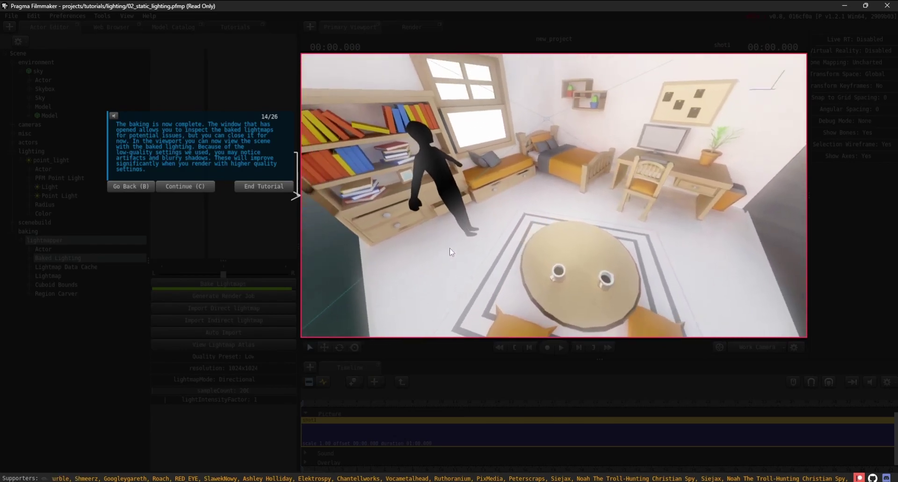
click(200, 187)
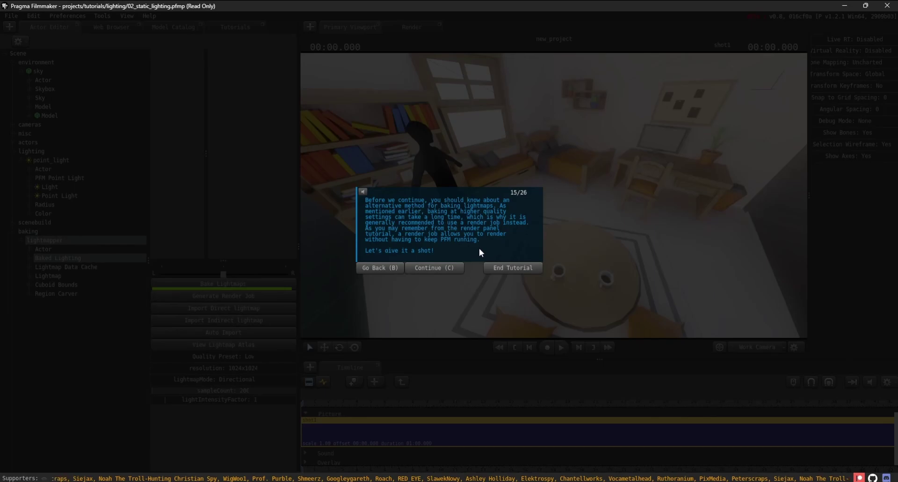
click(439, 270)
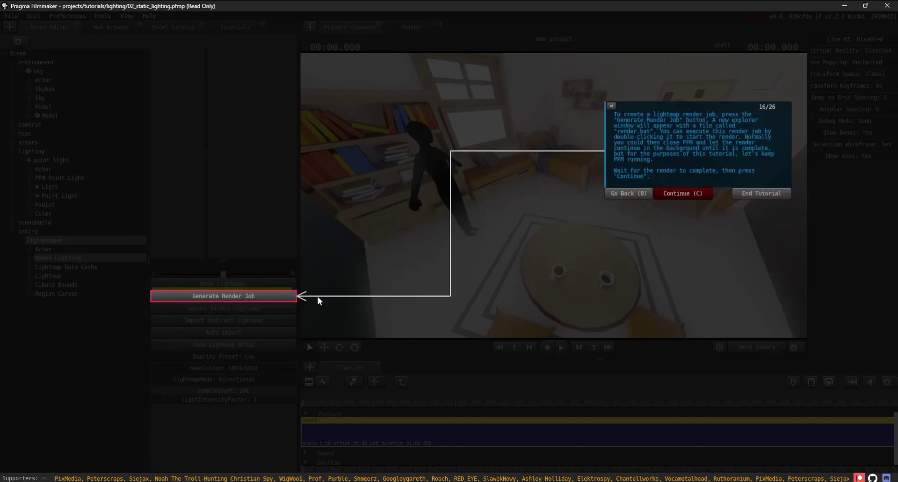
Generate a lightmap render job and run its render.bat file to render the lightmaps.
click(290, 295)
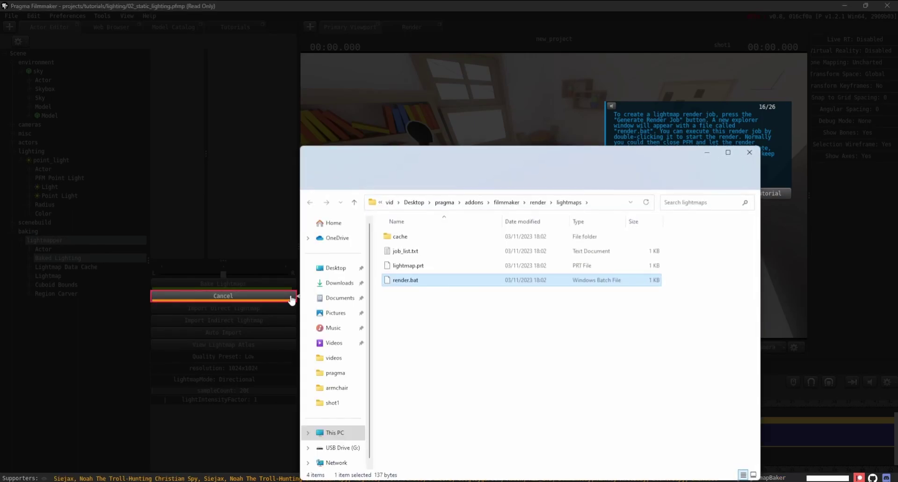
drag(496, 159, 286, 105)
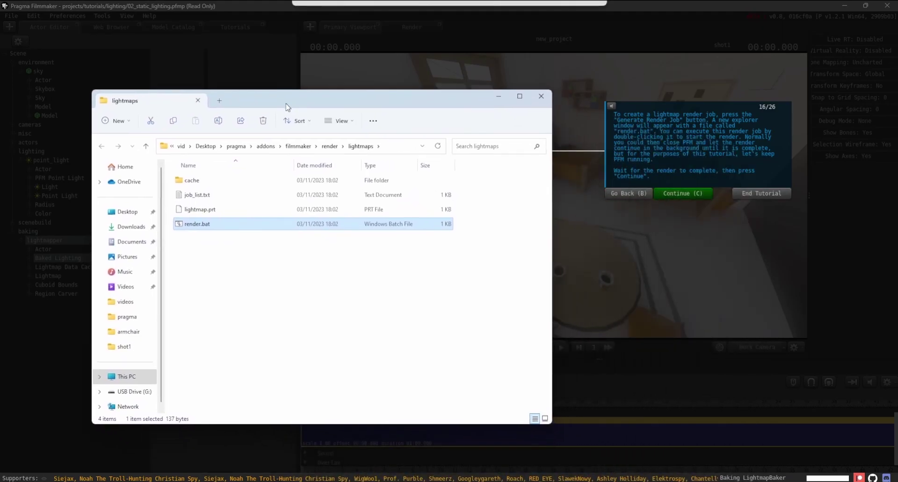
double_click(216, 228)
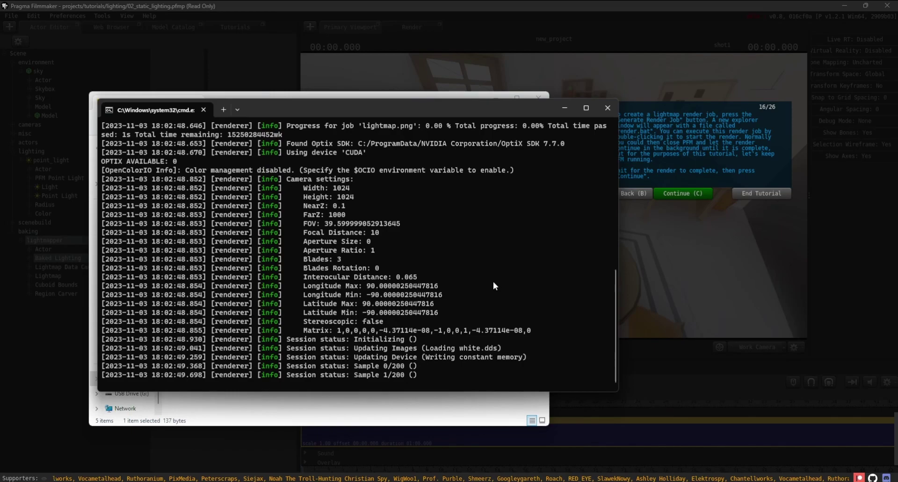
drag(446, 113, 404, 96)
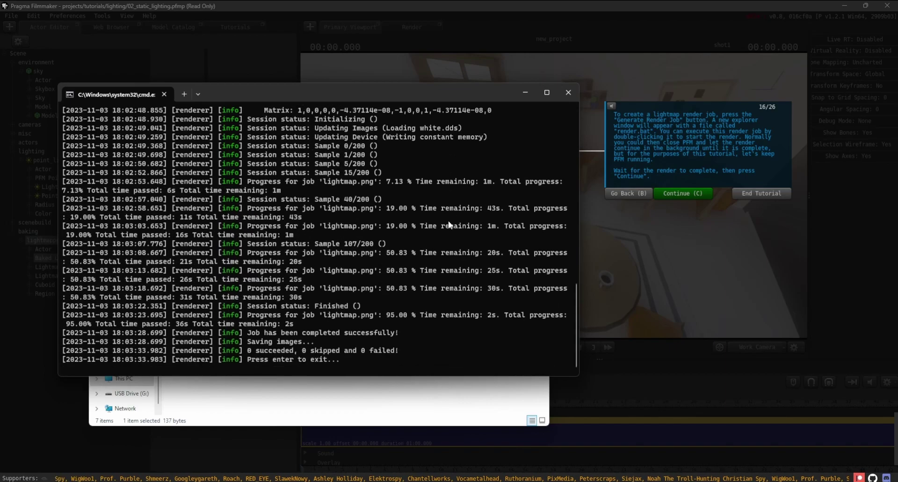
Exit the finished render console and continue the tutorial past the Auto Import explanation.
key(Return)
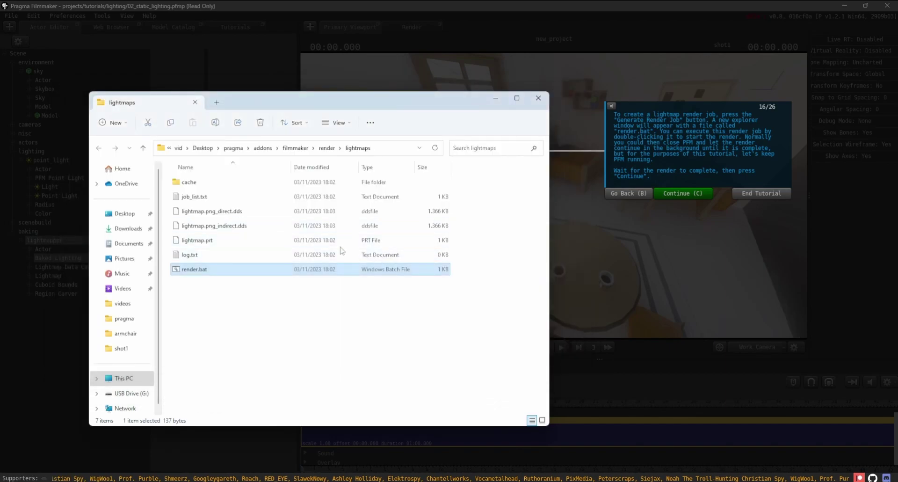
click(672, 194)
click(672, 195)
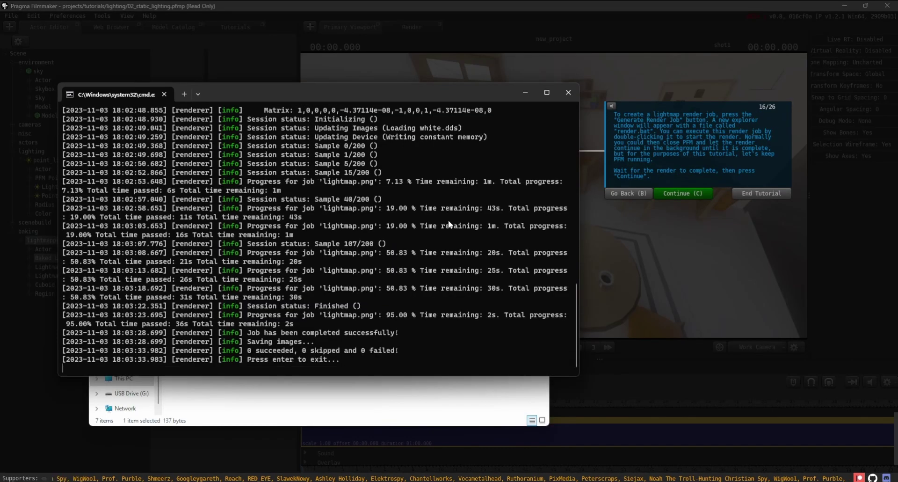
key(Return)
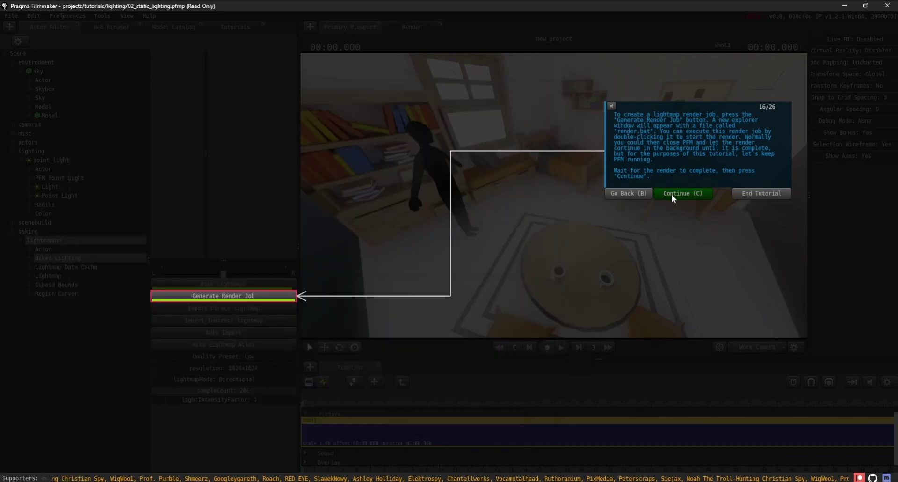
click(672, 195)
click(671, 195)
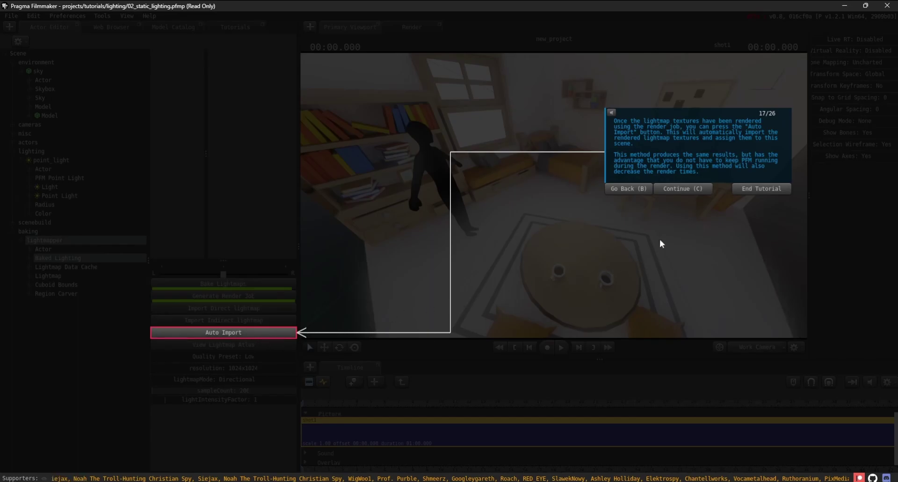
click(691, 188)
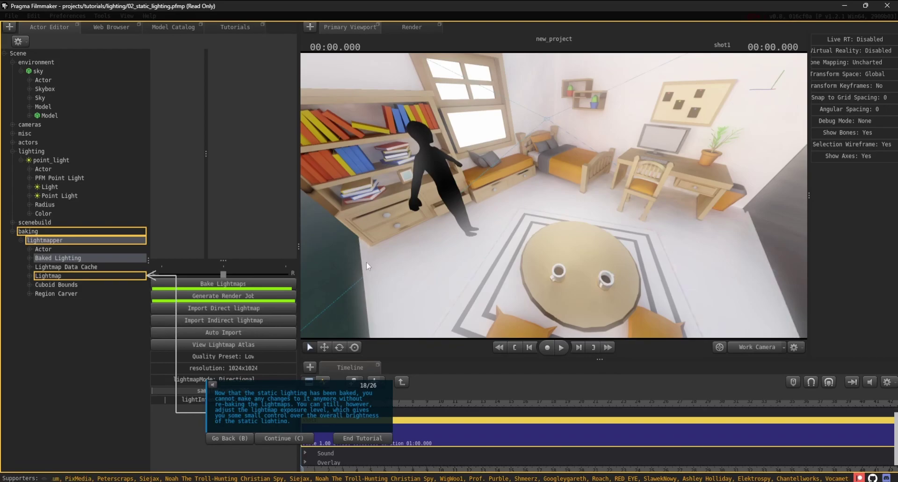
Select the lightmapper's Lightmap component, try its exposure setting and continue the tutorial.
click(71, 275)
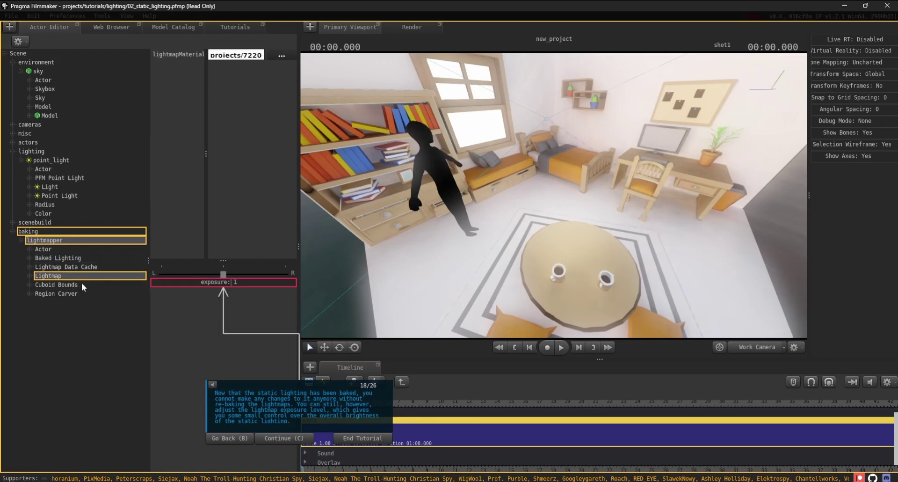
mouse_move(236, 287)
mouse_down()
mouse_move(195, 282)
mouse_move(260, 285)
mouse_move(234, 284)
mouse_up()
right_click(237, 287)
click(238, 288)
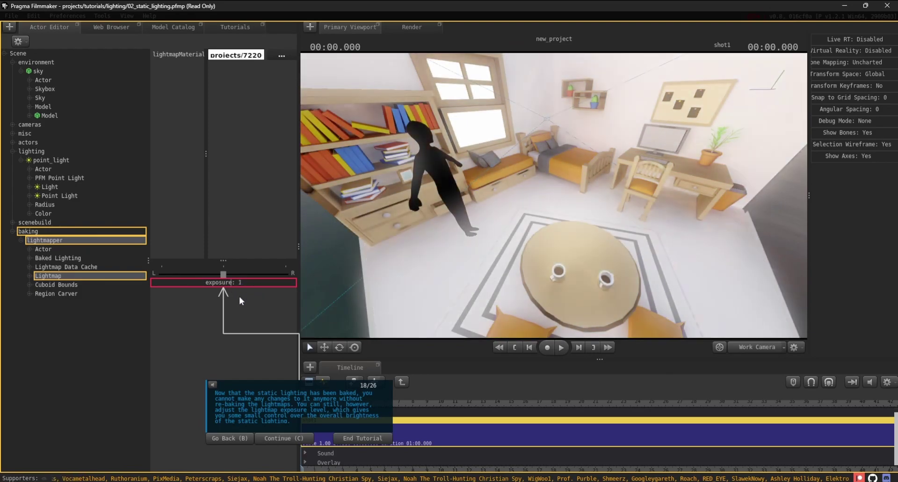
click(284, 438)
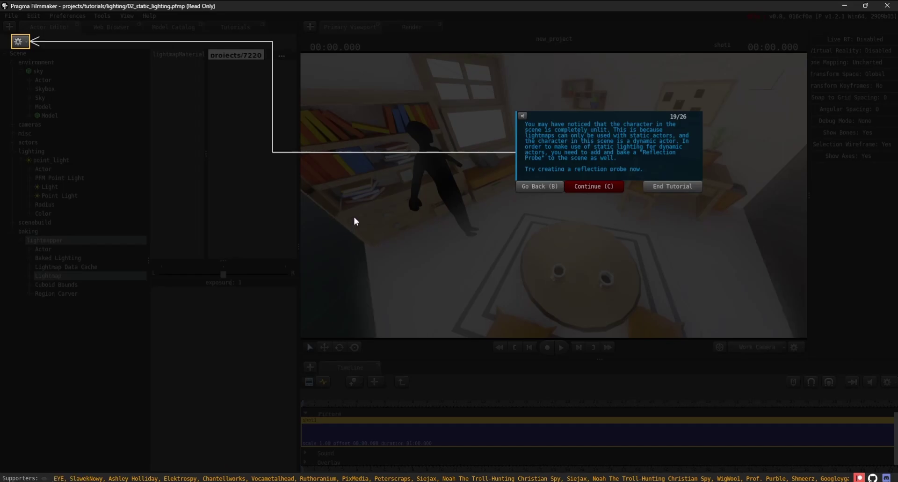
Add a reflection probe to the scene's baking actors.
click(20, 42)
scroll(50, 65, down, 3)
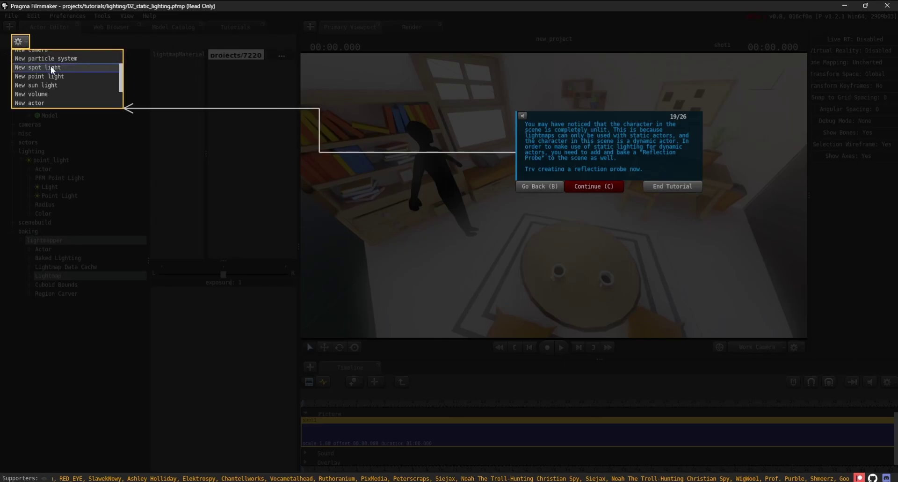
mouse_move(51, 81)
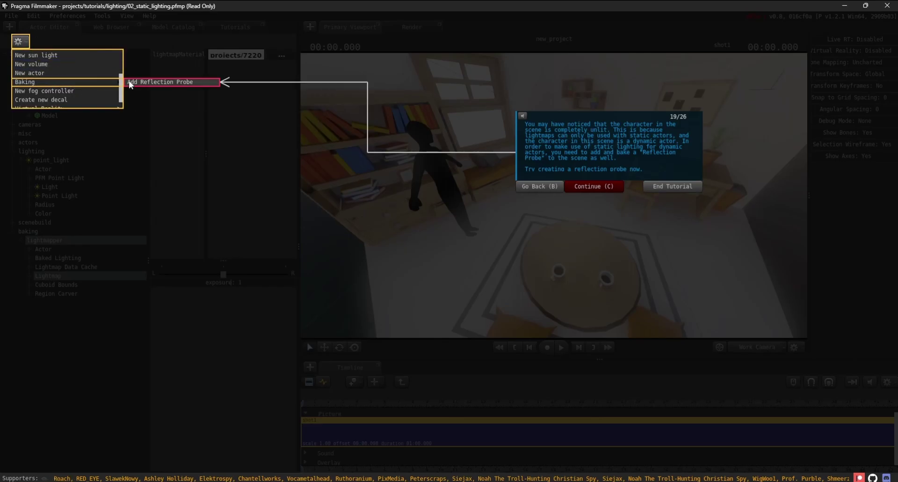
click(130, 82)
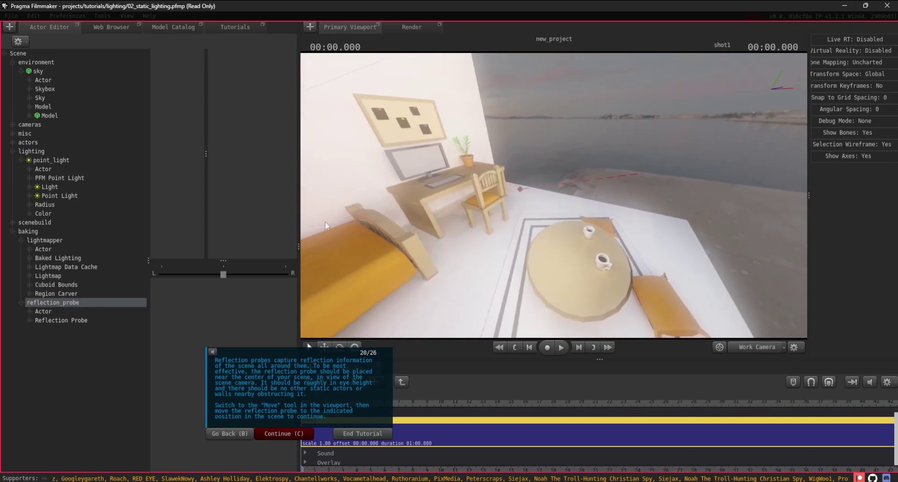
Move the reflection probe to the indicated target position in the room with the Move tool and continue the tutorial.
click(324, 346)
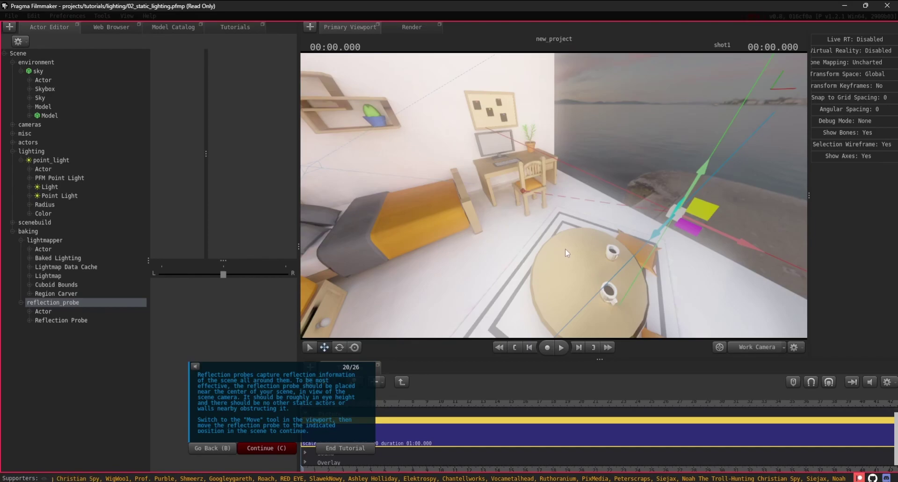
drag(683, 223, 520, 175)
scroll(450, 248, down, 2)
scroll(450, 248, up, 3)
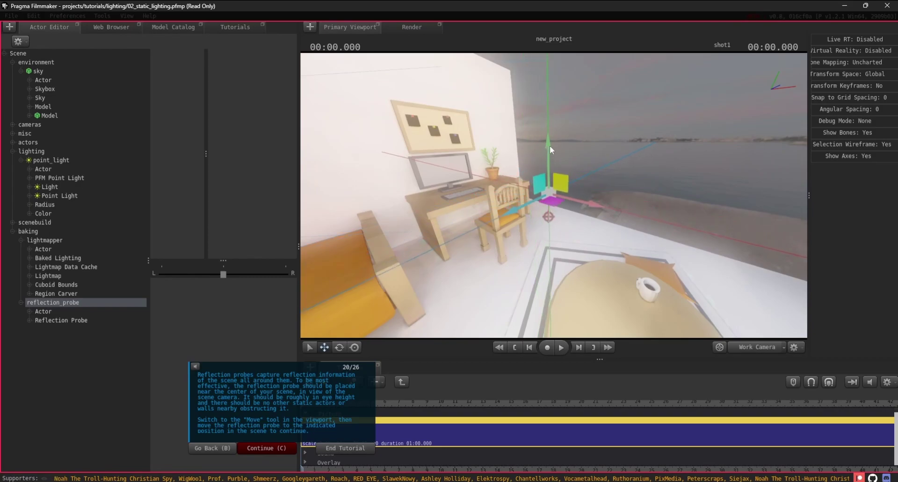
drag(549, 147, 548, 172)
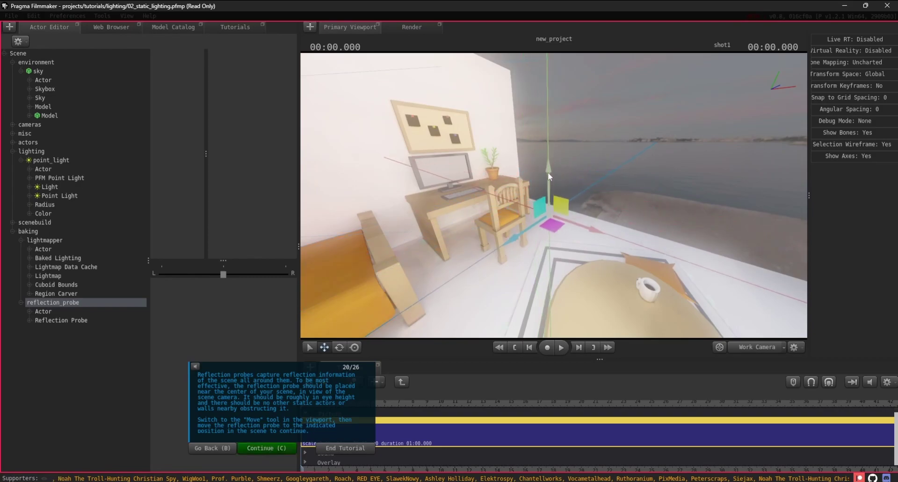
click(273, 450)
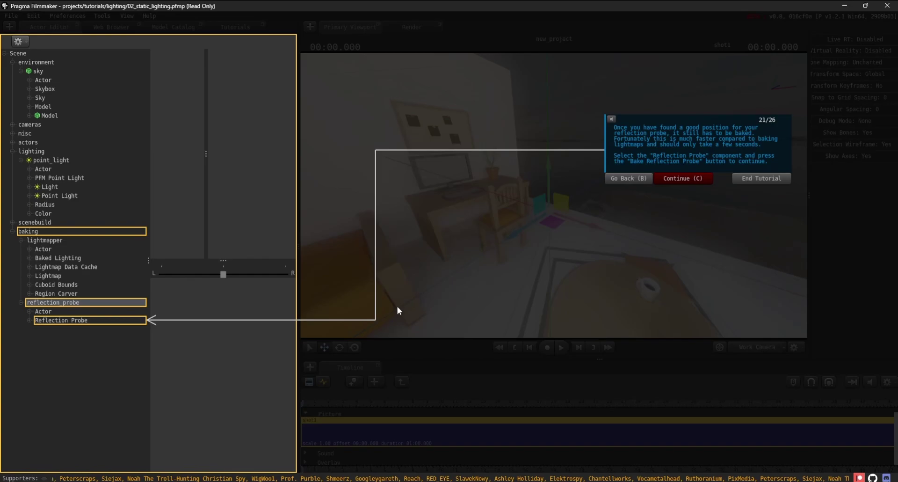
Select the Reflection Probe component of the new probe and bake the reflection probe.
click(30, 319)
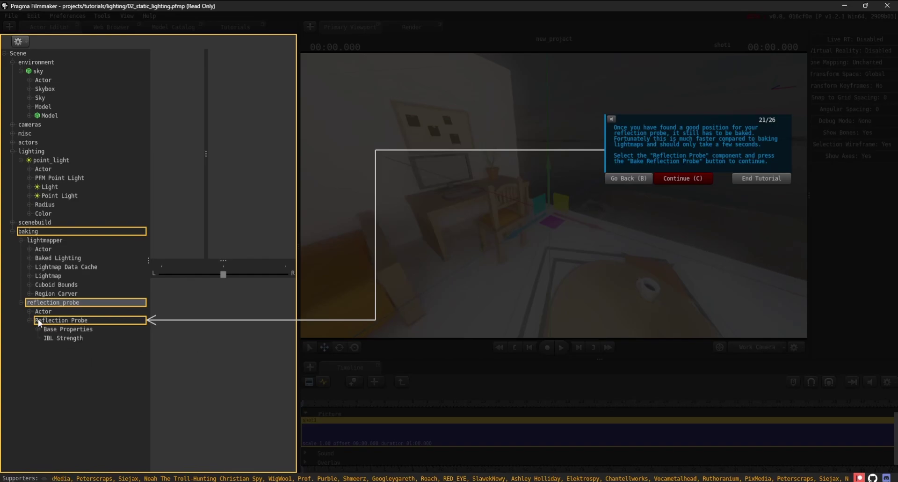
click(41, 319)
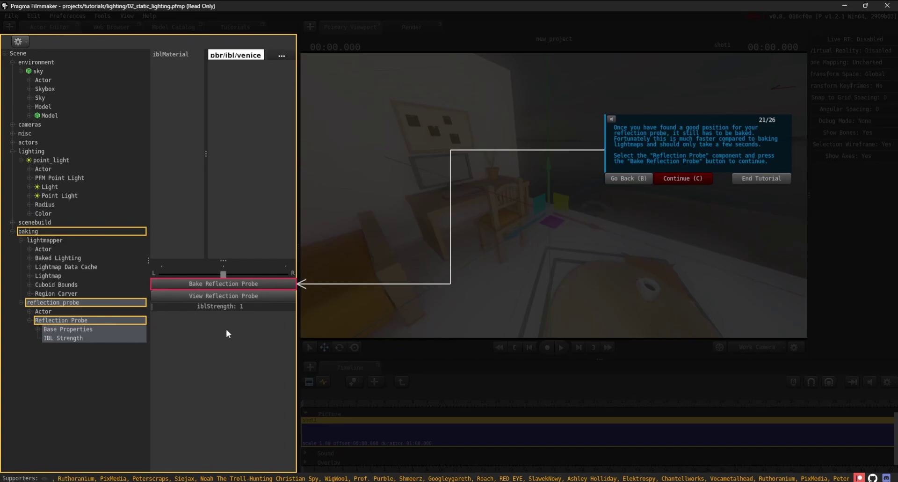
click(263, 286)
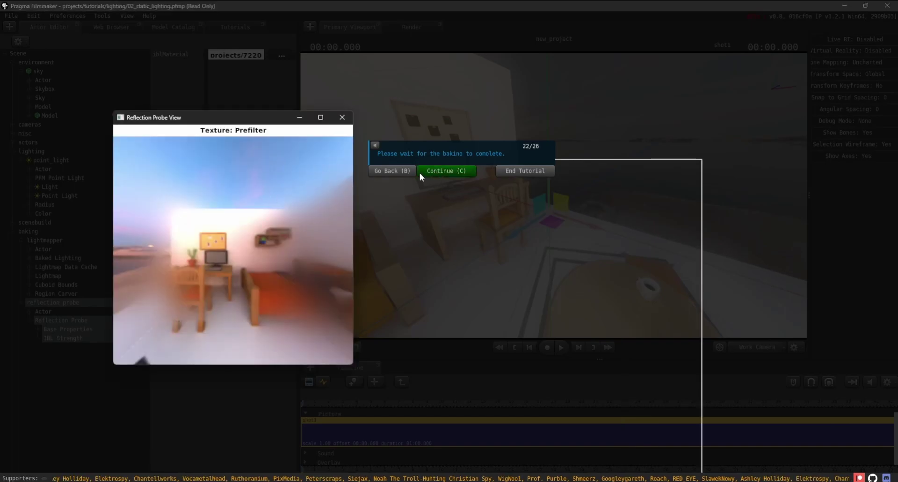
Continue the tutorial past the baking wait and bring the Reflection Probe View window back to the front.
click(439, 171)
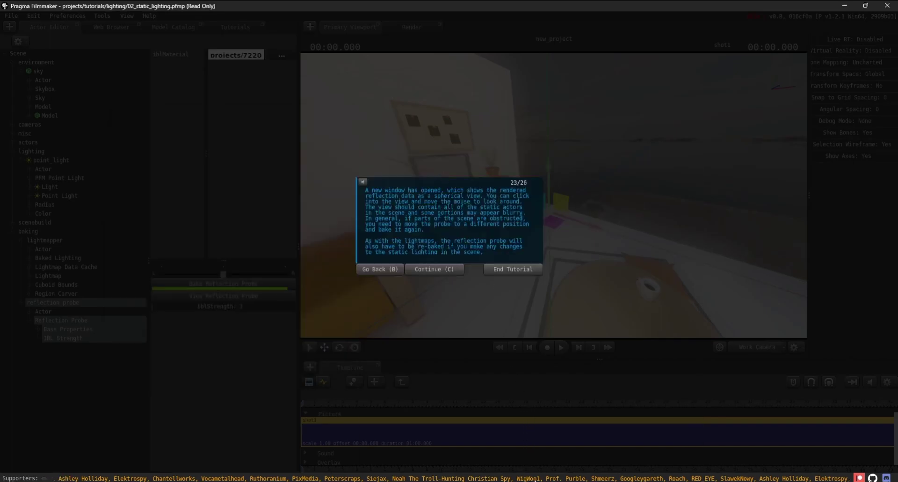
mouse_move(491, 481)
click(597, 456)
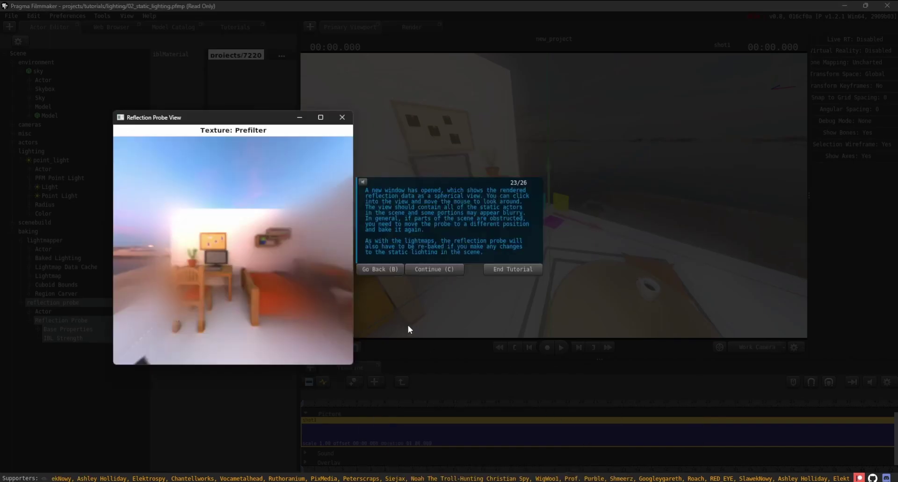
Look around the baked reflection probe's spherical view and compare its Prefilter and Irradiance textures.
drag(231, 120, 162, 112)
drag(196, 224, 149, 163)
key(space)
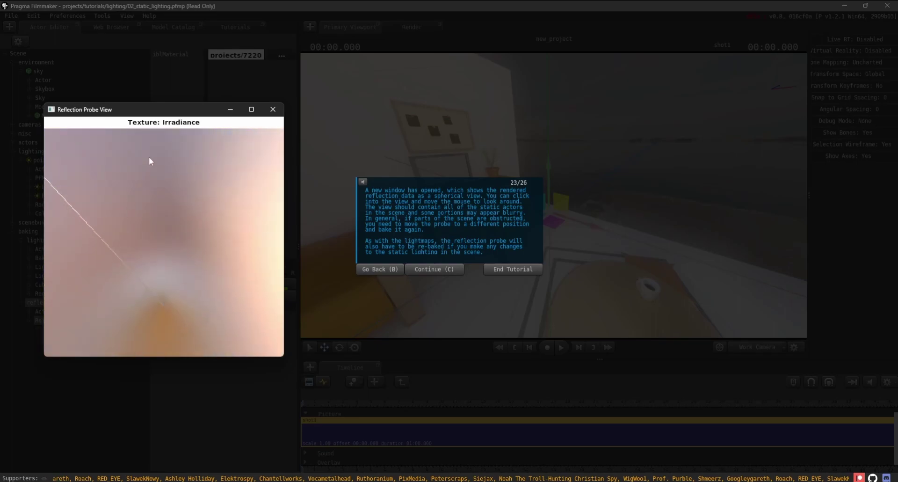
key(space)
drag(204, 230, 175, 228)
drag(176, 228, 192, 240)
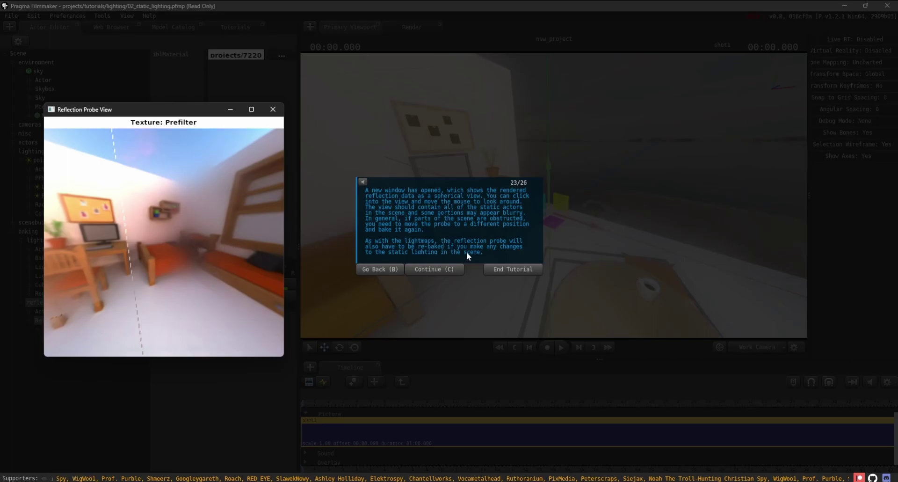
Close the reflection probe view and advance the tutorial to its concluding page, examining the character's lighting in the viewport along the way.
click(272, 111)
click(432, 269)
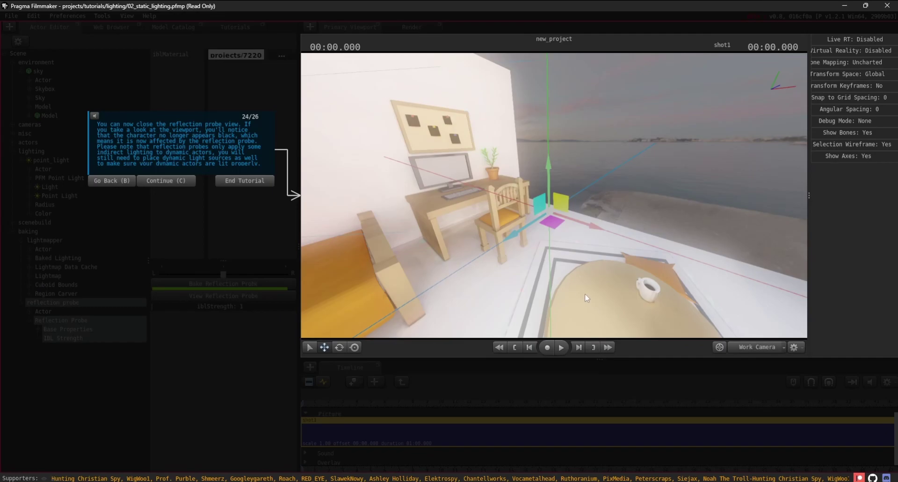
right_drag(597, 249, 449, 248)
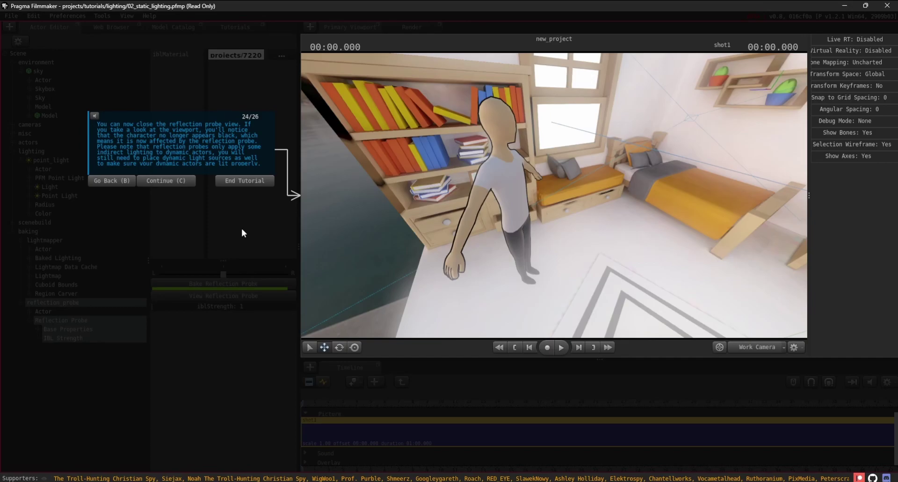
click(185, 181)
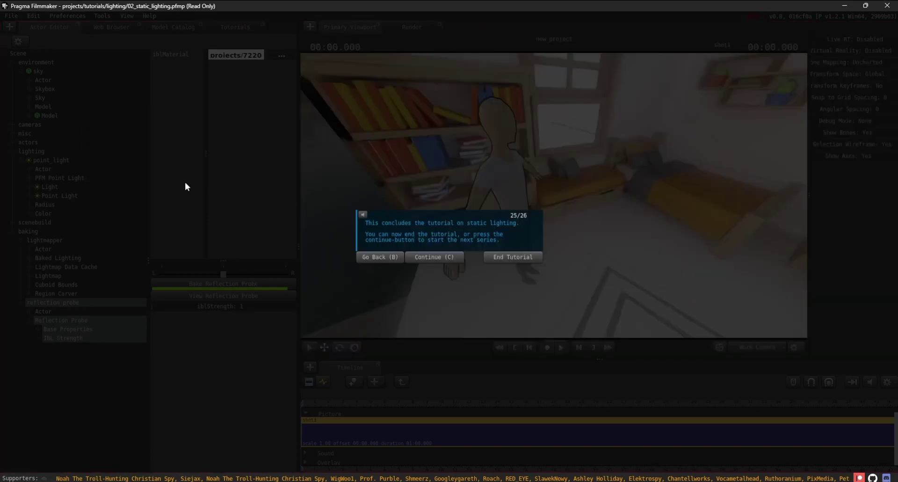